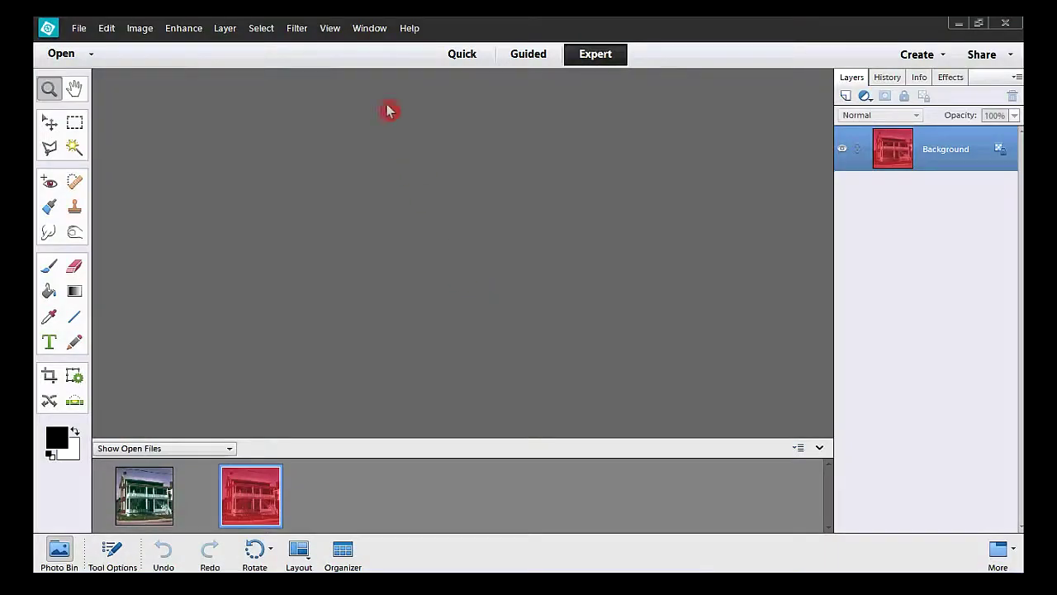
# - Show the Histogram panel and open the red scan and corrected house photo in floating windows
pyautogui.click(363, 29)
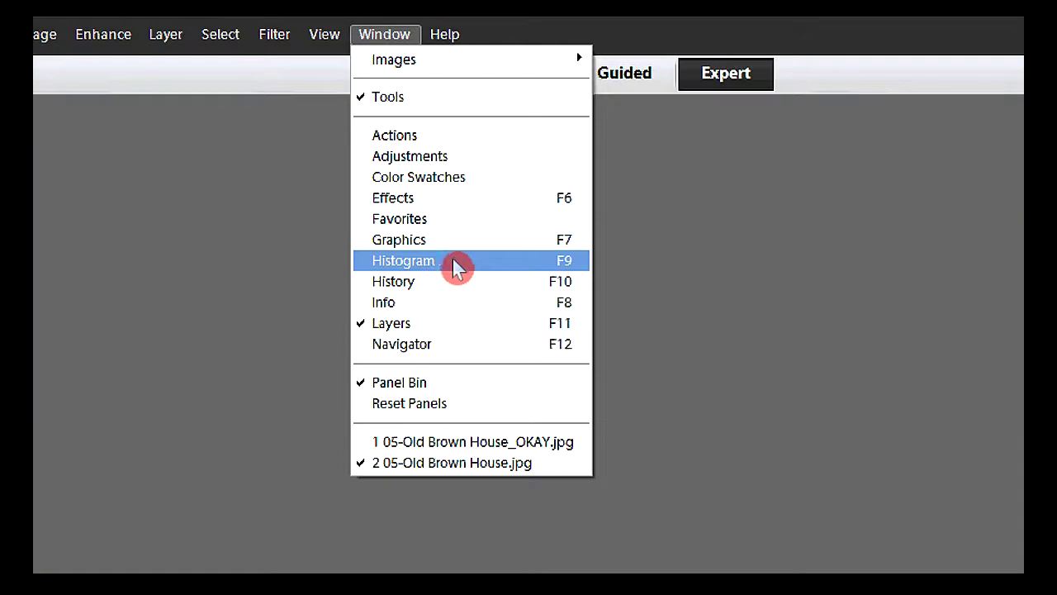
pyautogui.click(485, 263)
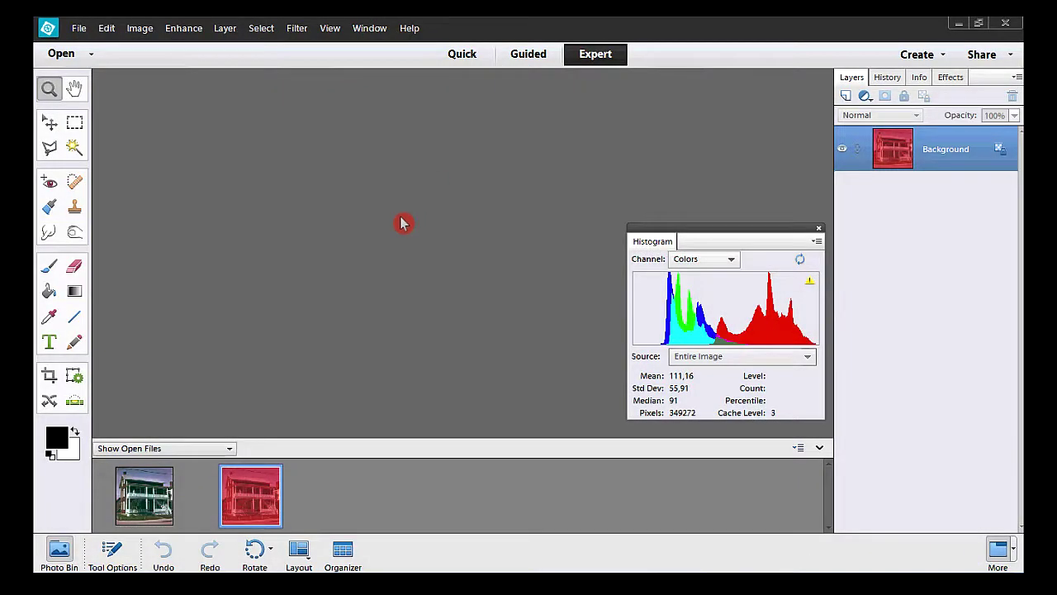
pyautogui.click(234, 492)
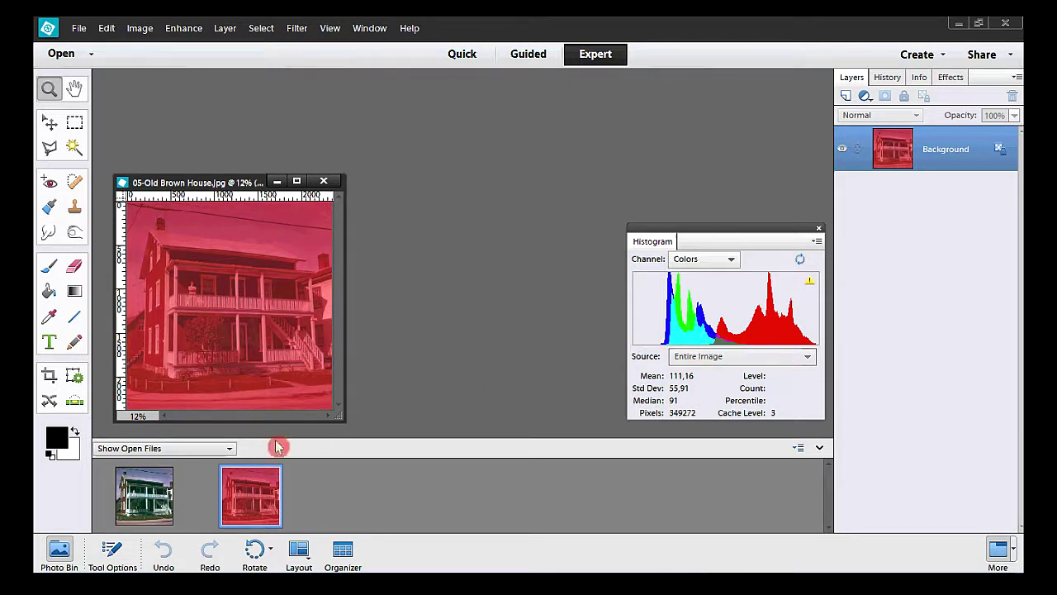
pyautogui.doubleClick(157, 492)
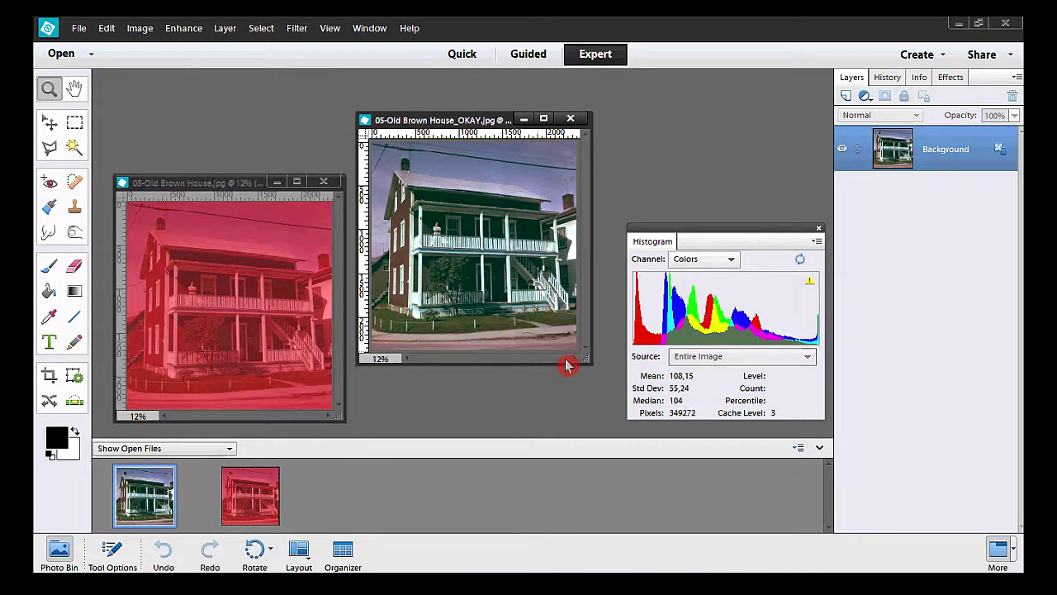
# - Read the histogram values of the corrected photo, then of the red scan
pyautogui.moveTo(671, 321); pyautogui.dragTo(349, 269)
pyautogui.click(214, 187)
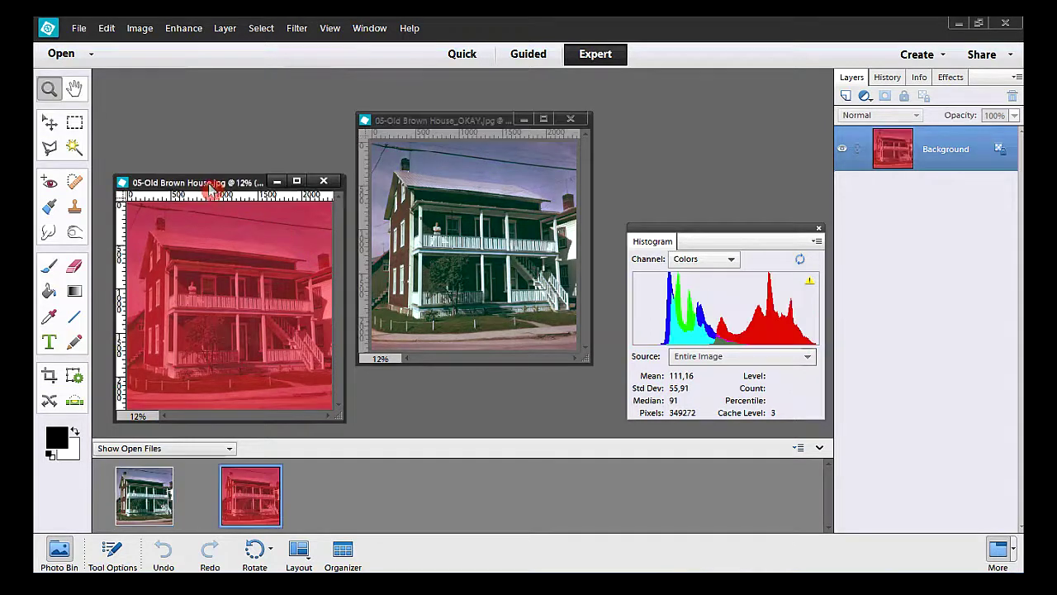
pyautogui.moveTo(791, 383); pyautogui.dragTo(780, 322)
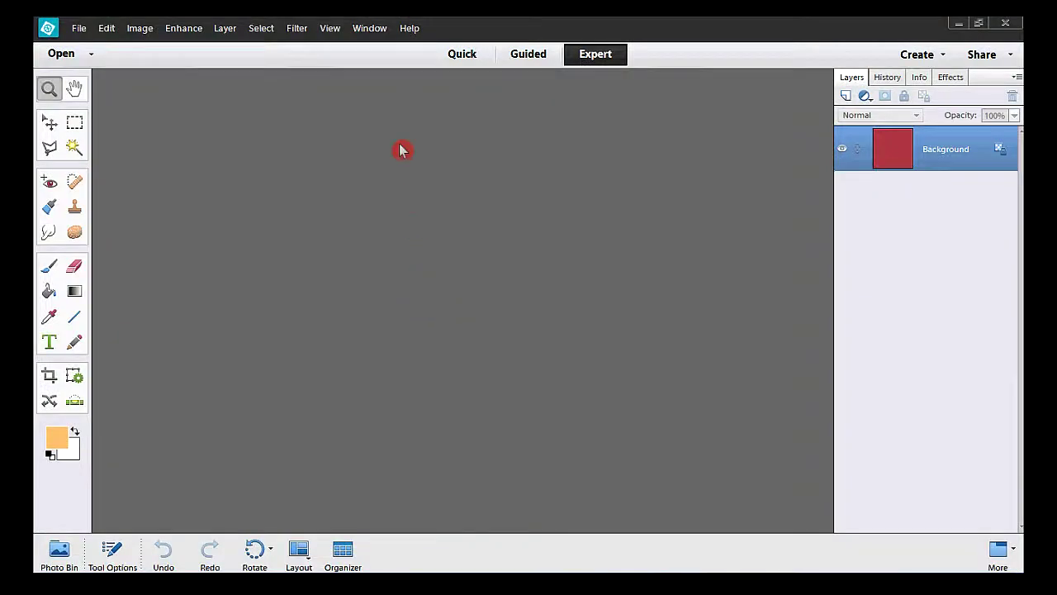
# - Bring the INVERT_Brownish-Orange sample forward and invert its red to cyan
pyautogui.click(370, 30)
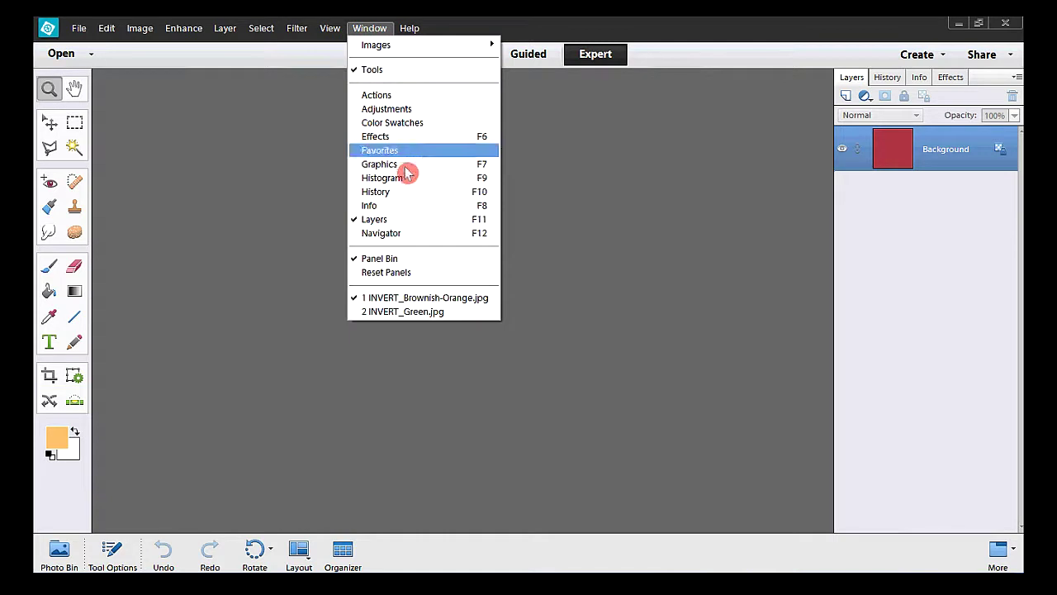
pyautogui.click(425, 299)
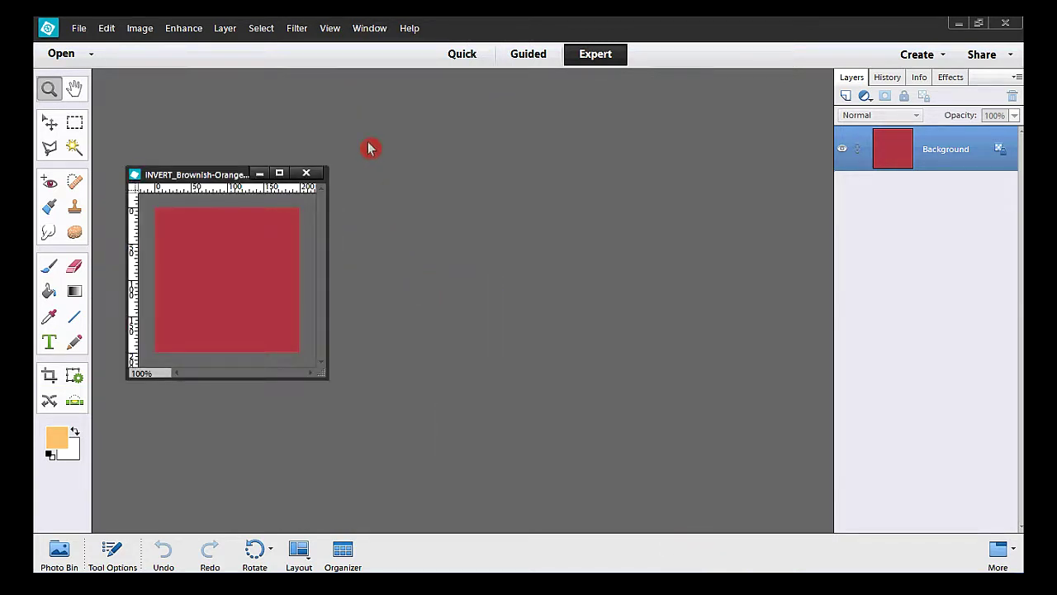
pyautogui.click(299, 32)
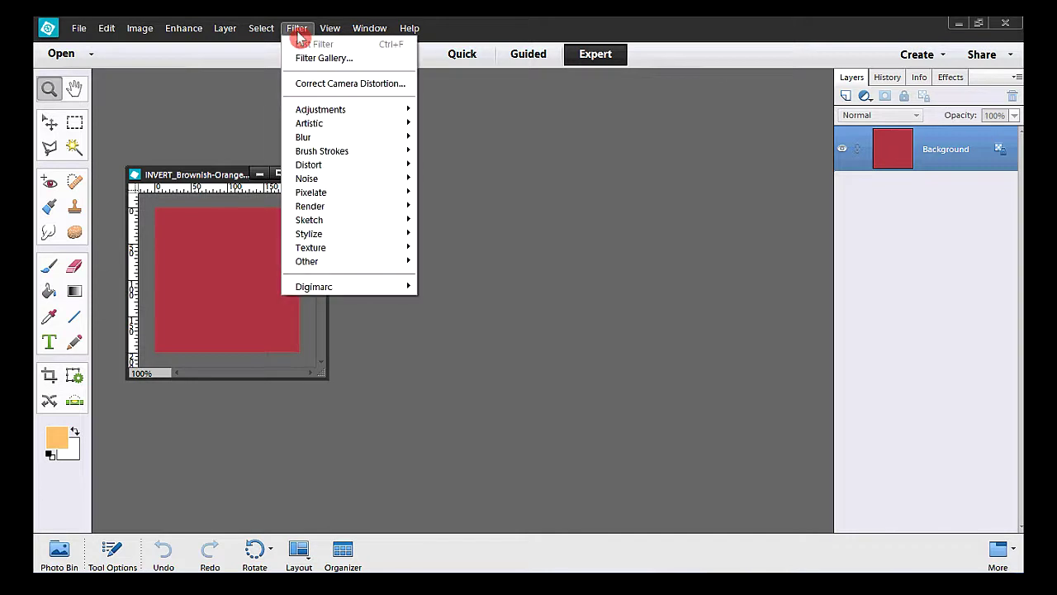
pyautogui.moveTo(359, 109)
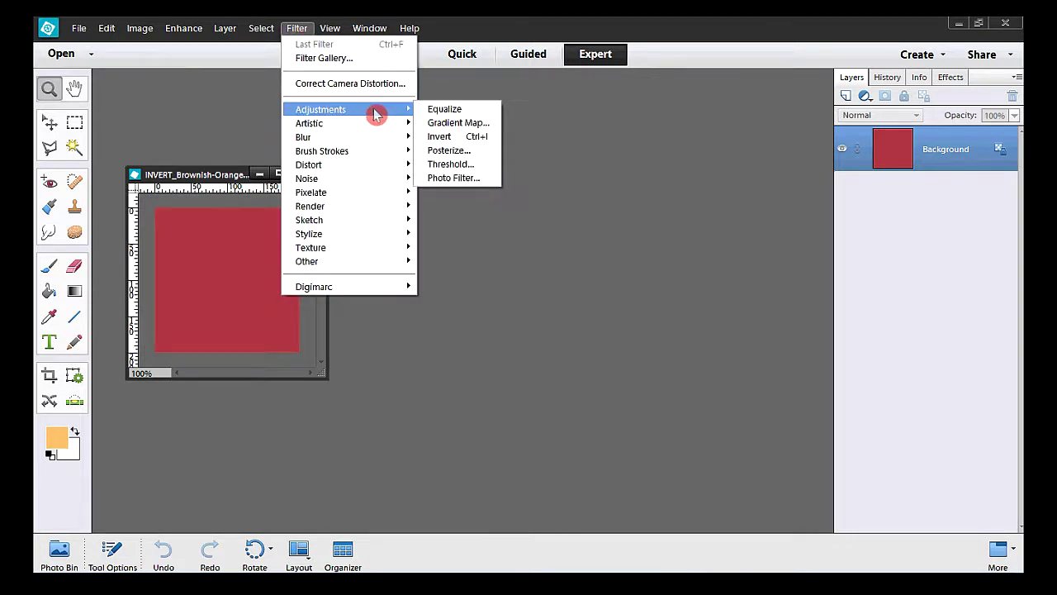
pyautogui.click(460, 140)
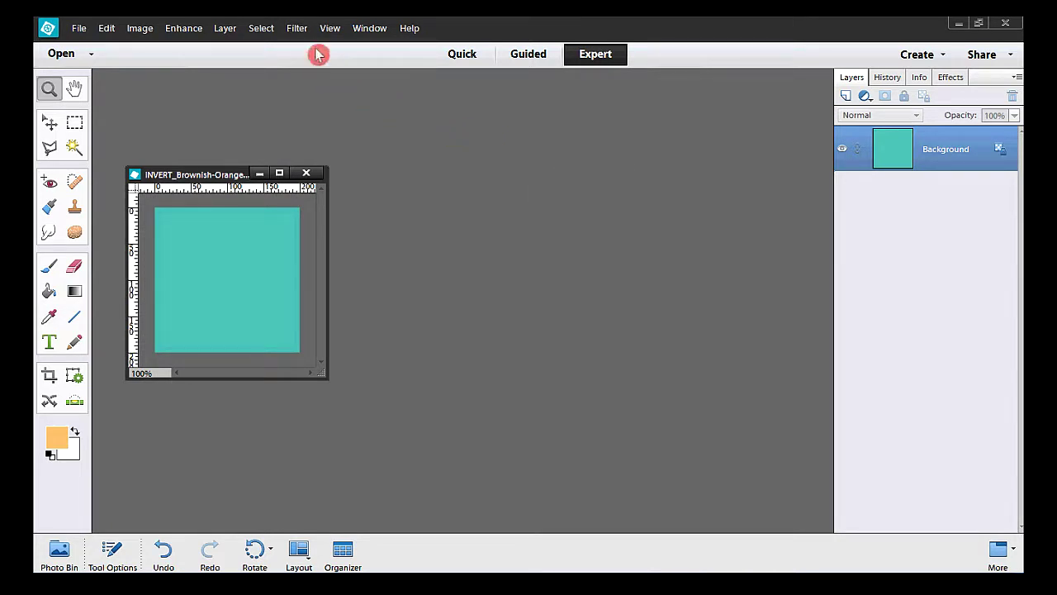
# - Invert the cyan sample back to its original red
pyautogui.click(296, 28)
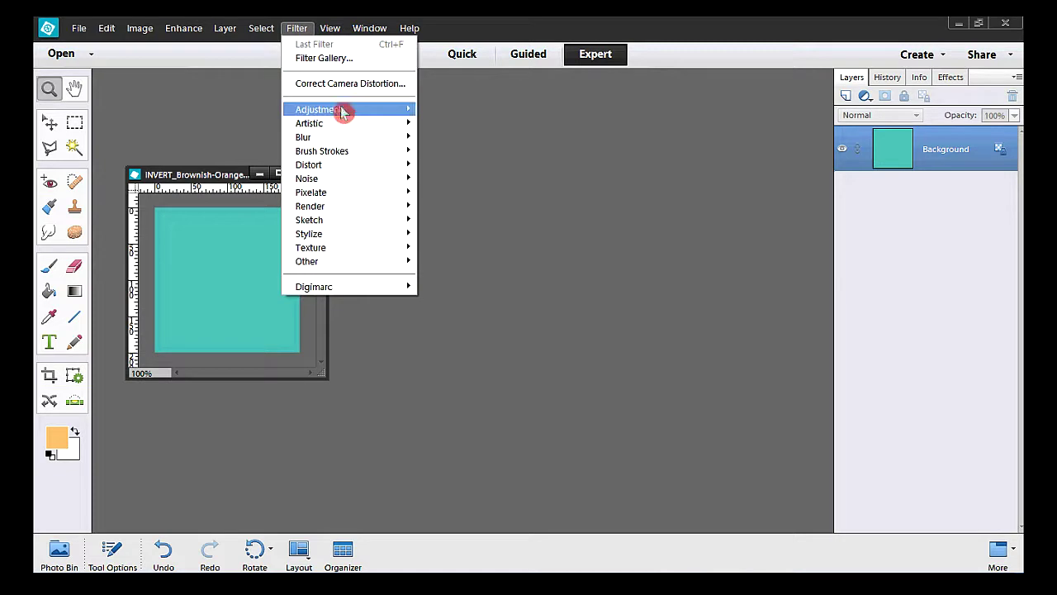
pyautogui.moveTo(358, 120)
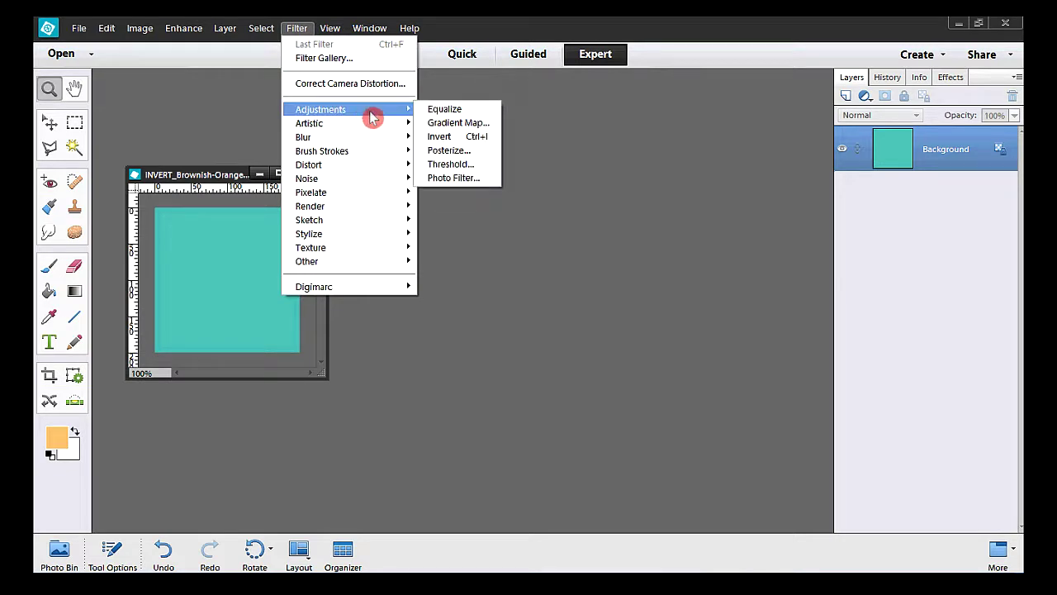
pyautogui.click(439, 136)
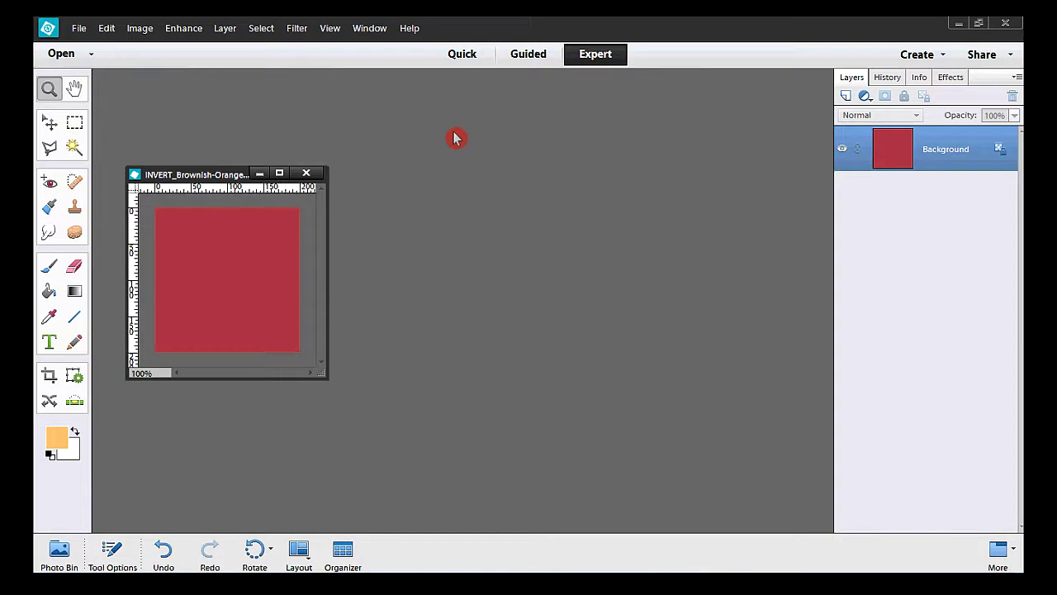
# - Bring INVERT_Green forward, invert it to dark purple, then invert it back to light green
pyautogui.click(369, 28)
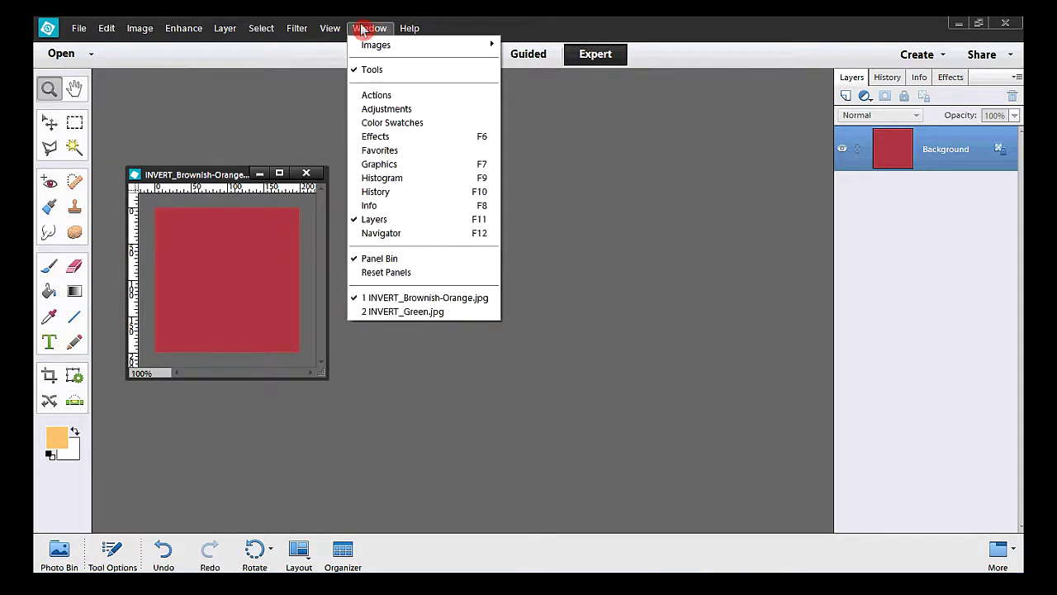
pyautogui.click(426, 313)
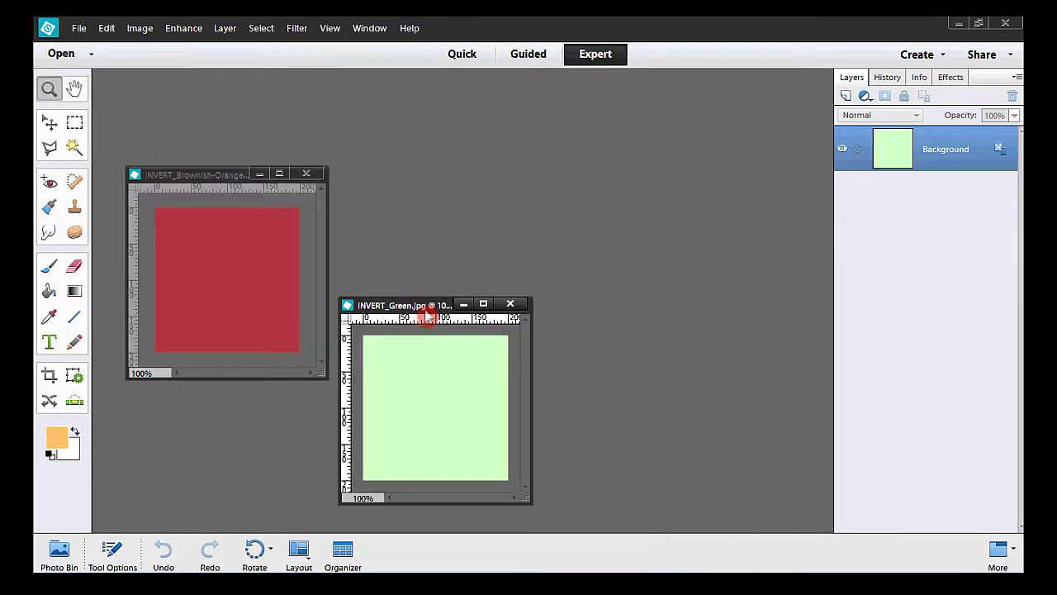
pyautogui.click(297, 30)
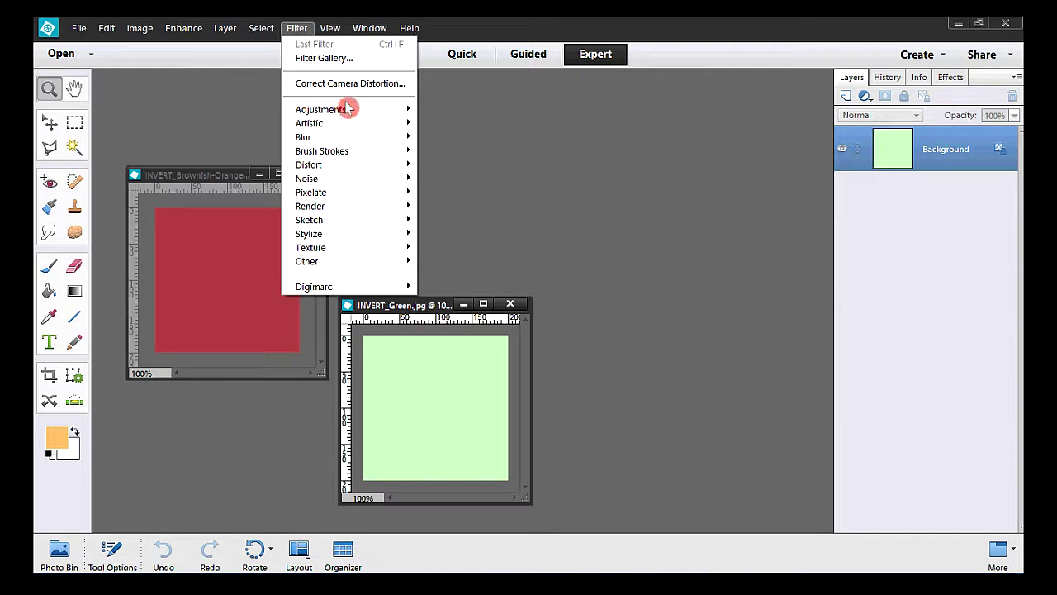
pyautogui.moveTo(361, 114)
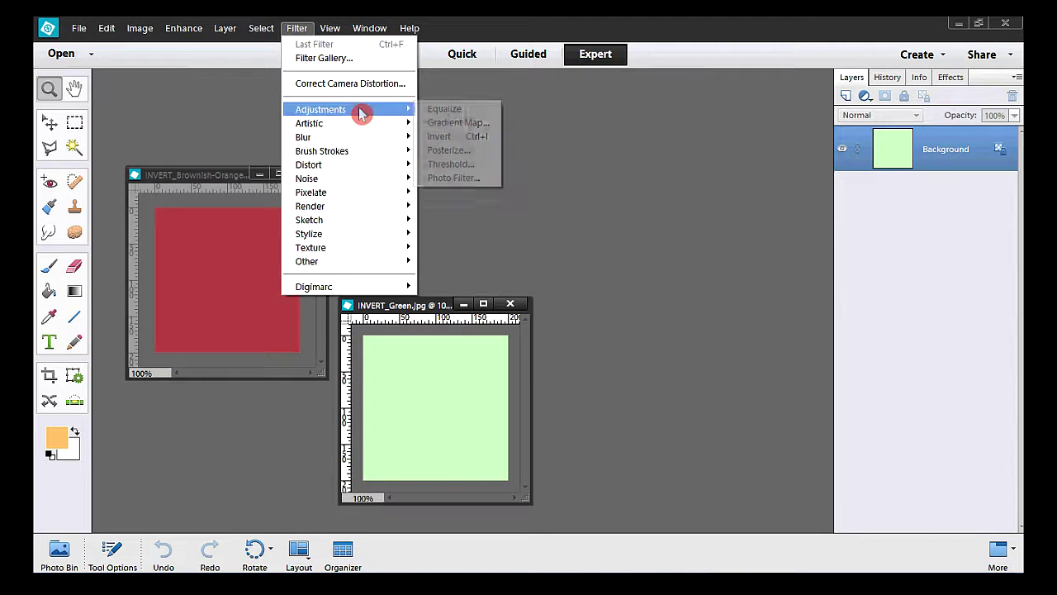
pyautogui.click(467, 137)
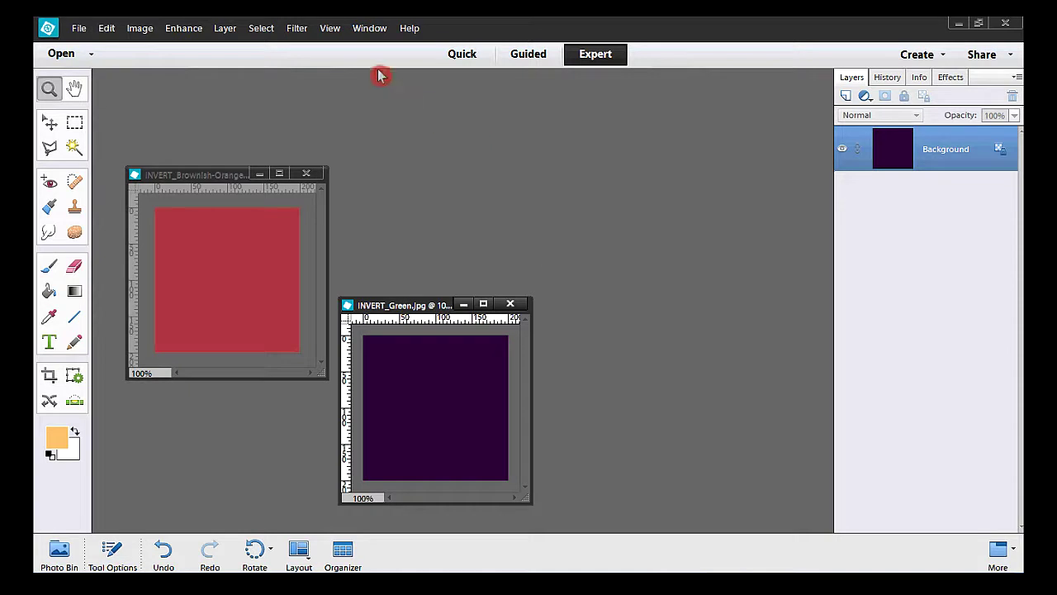
pyautogui.click(298, 28)
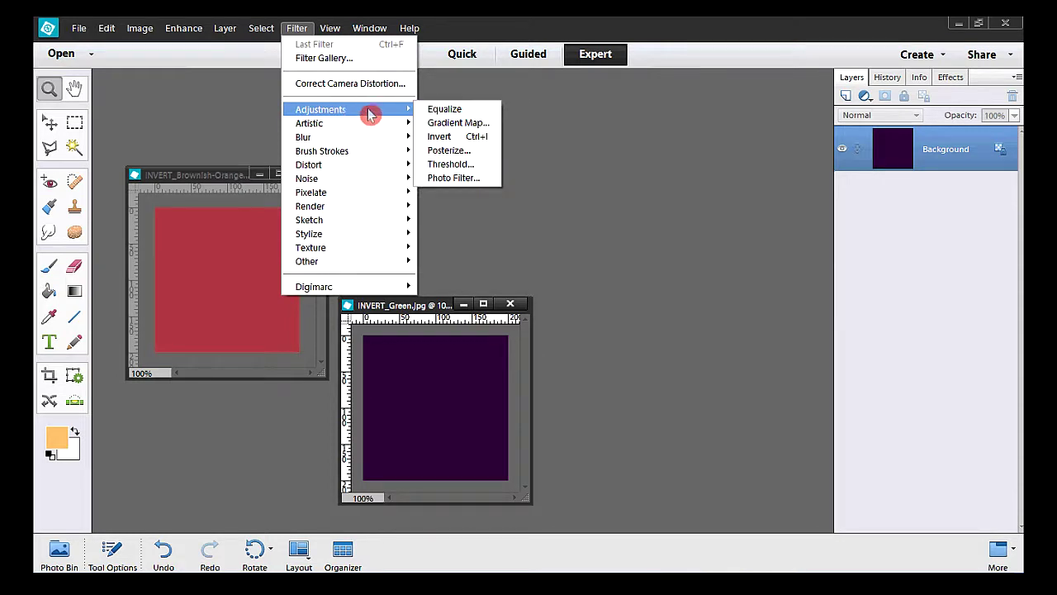
pyautogui.click(460, 142)
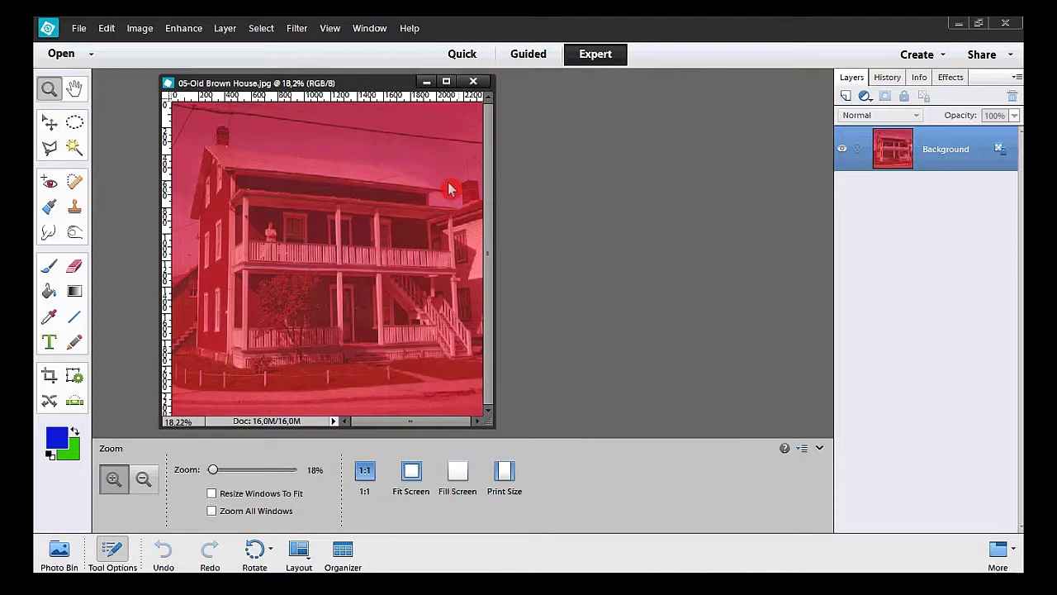
# - Duplicate the Background layer as a new layer named COPY
pyautogui.click(226, 30)
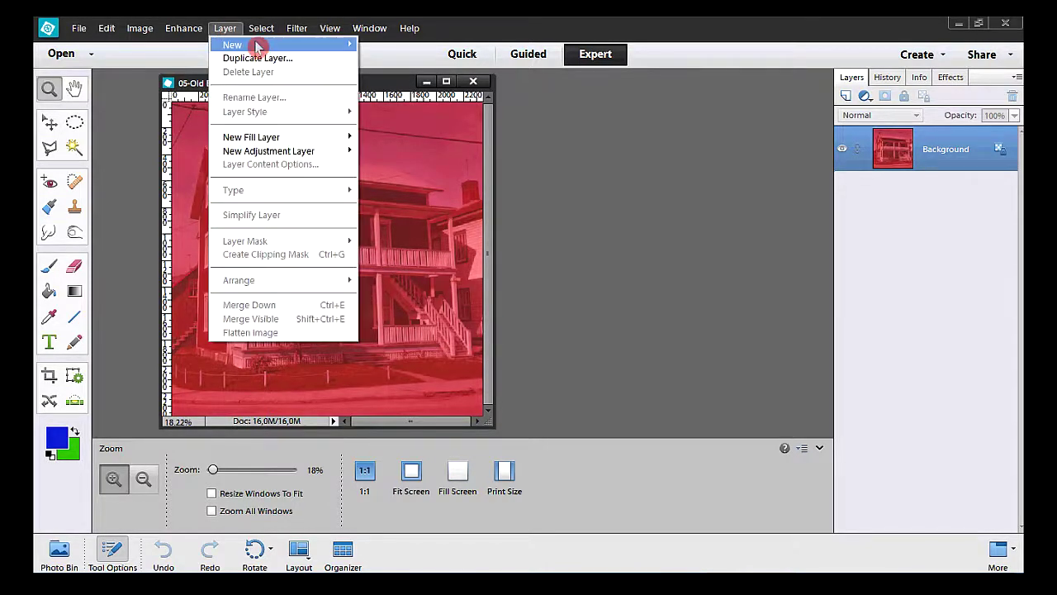
pyautogui.click(309, 58)
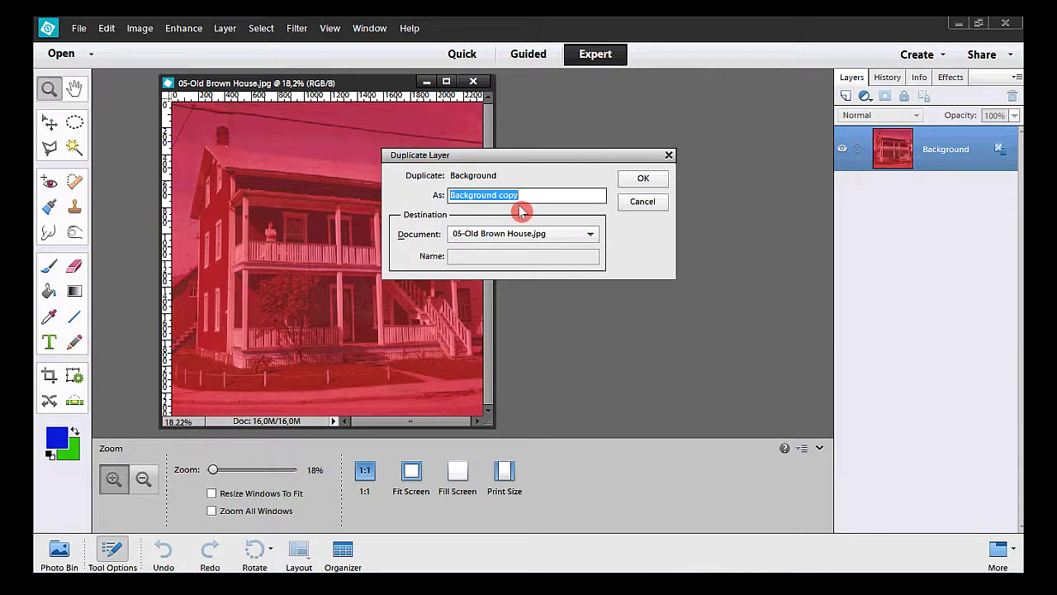
pyautogui.write('COPY')
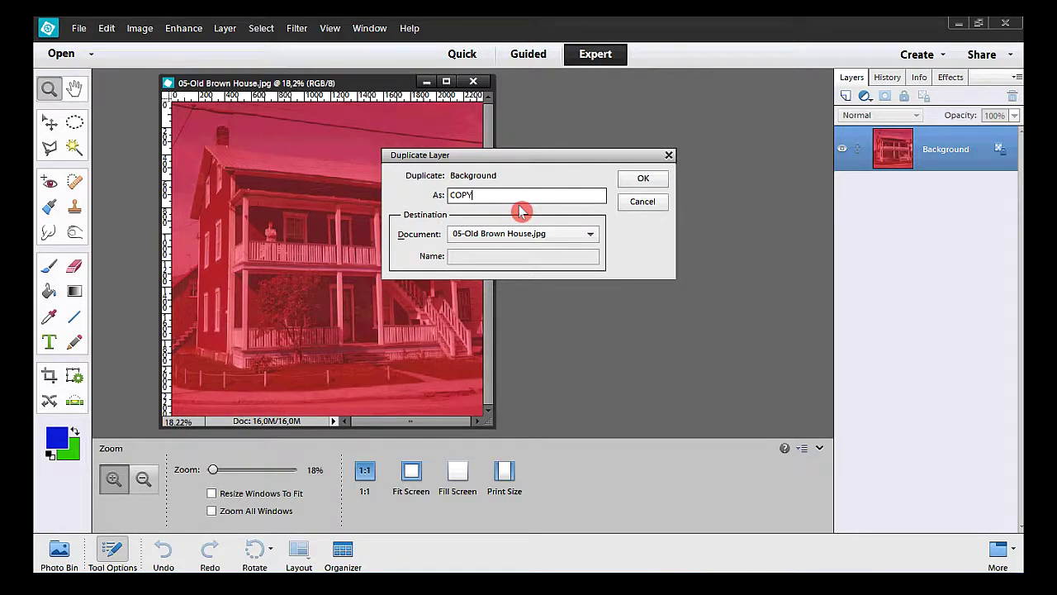
pyautogui.click(633, 182)
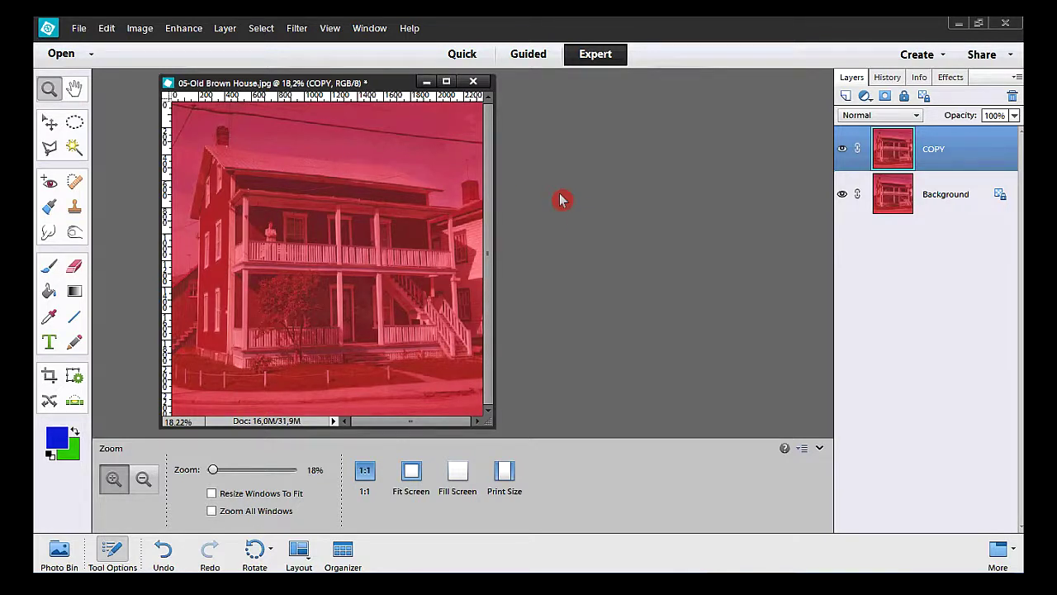
# - Invert the COPY layer's colours
pyautogui.click(296, 29)
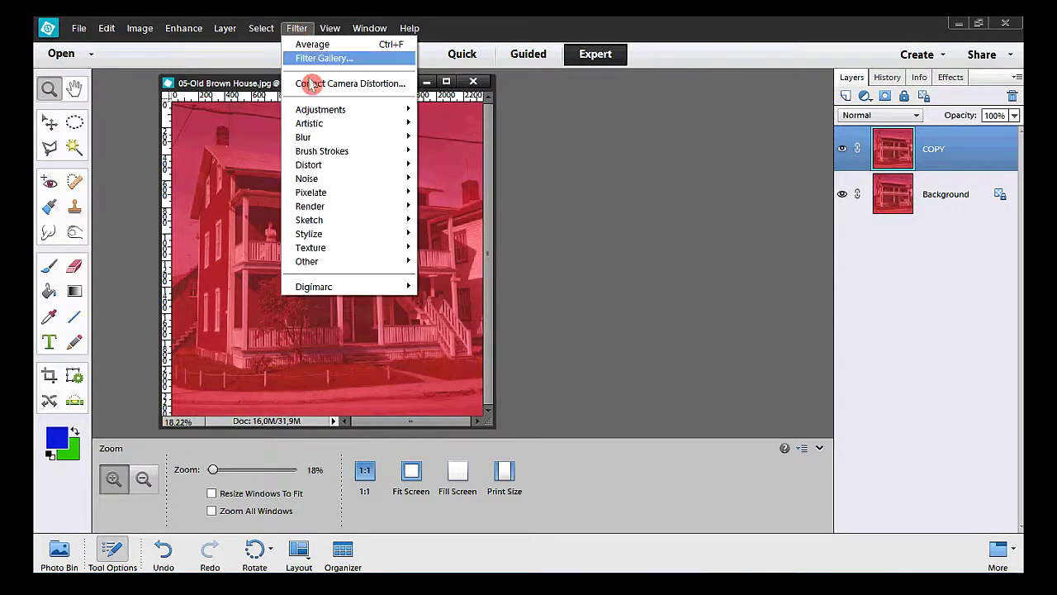
pyautogui.moveTo(331, 109)
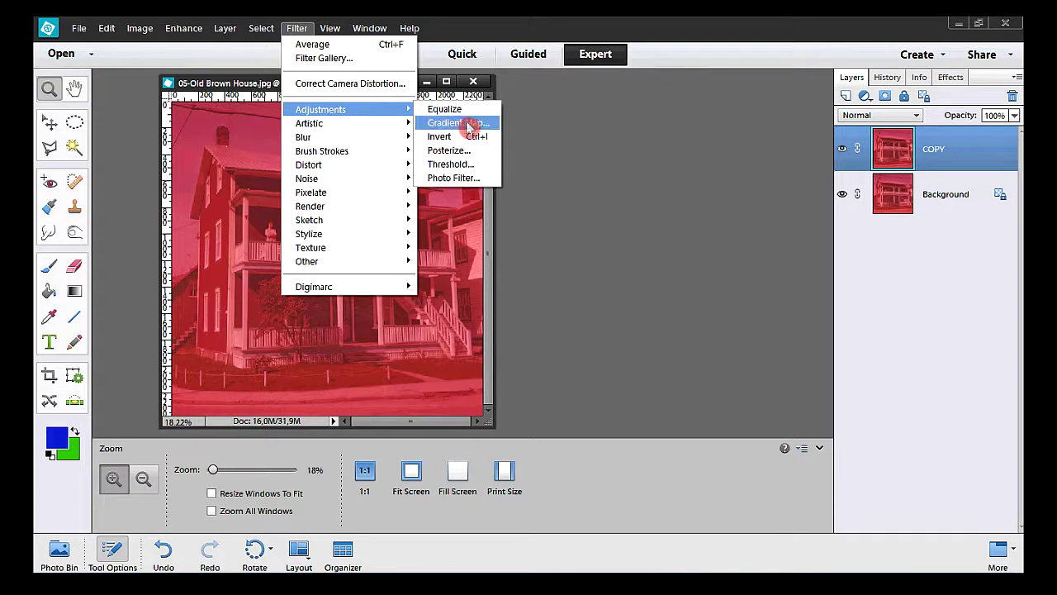
pyautogui.click(487, 145)
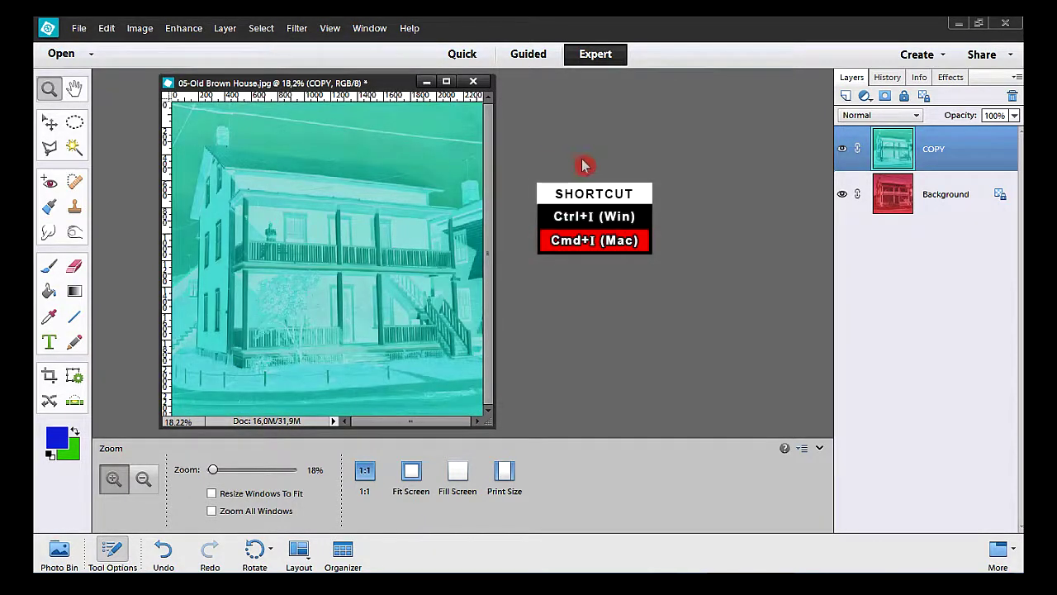
# - Apply the Average blur to flatten the COPY layer into one teal colour
pyautogui.click(296, 28)
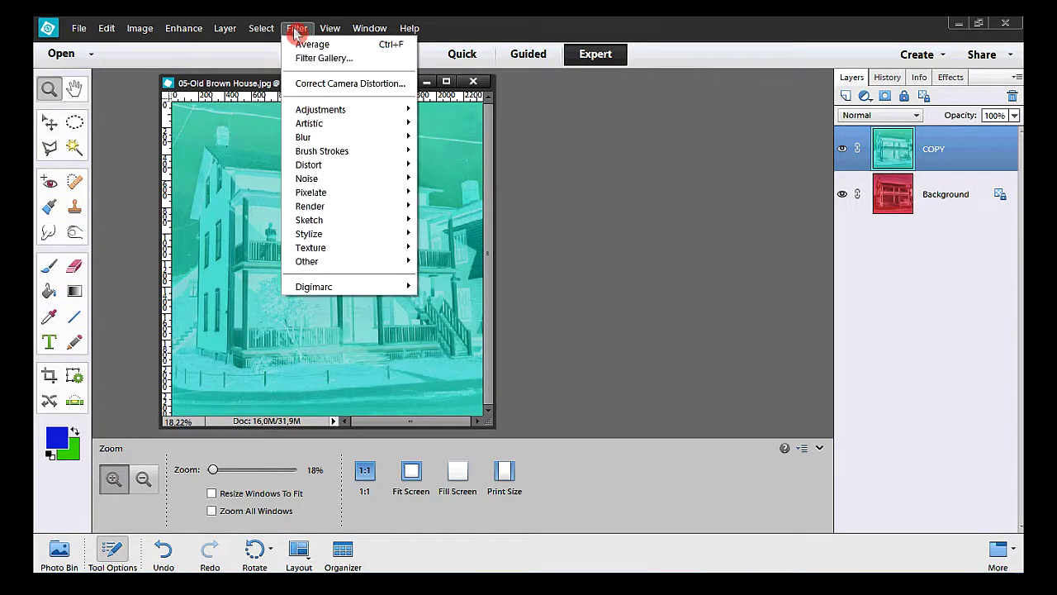
pyautogui.moveTo(346, 138)
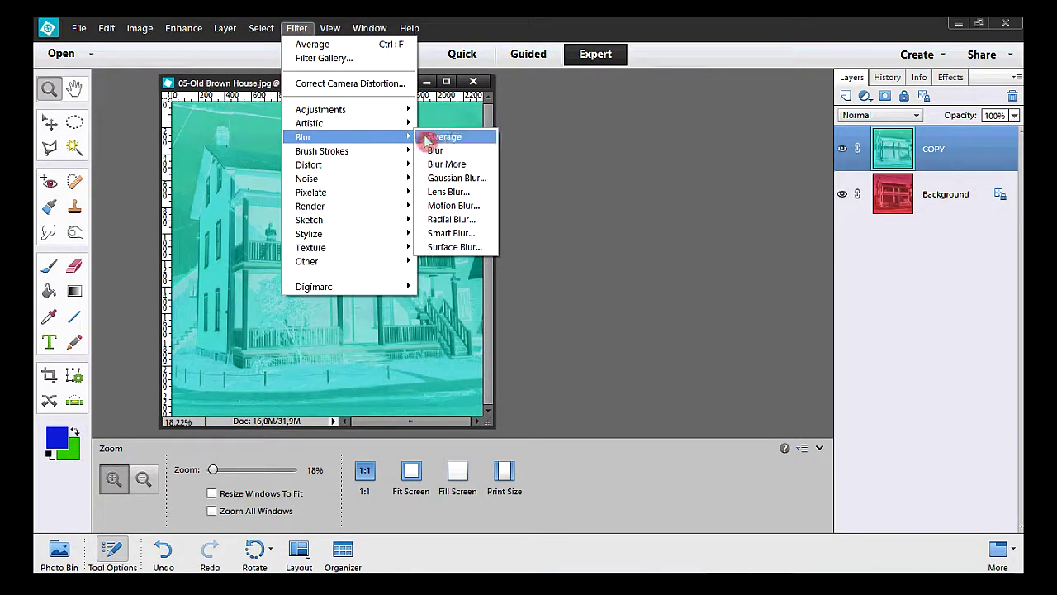
pyautogui.click(445, 136)
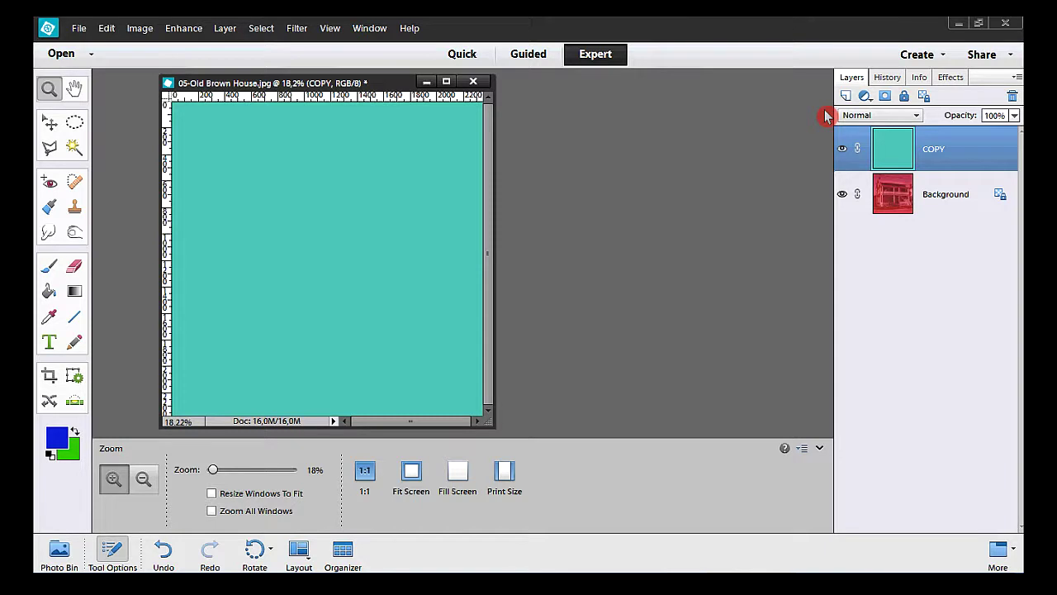
# - Set the COPY layer's blend mode to Vivid Light
pyautogui.click(918, 116)
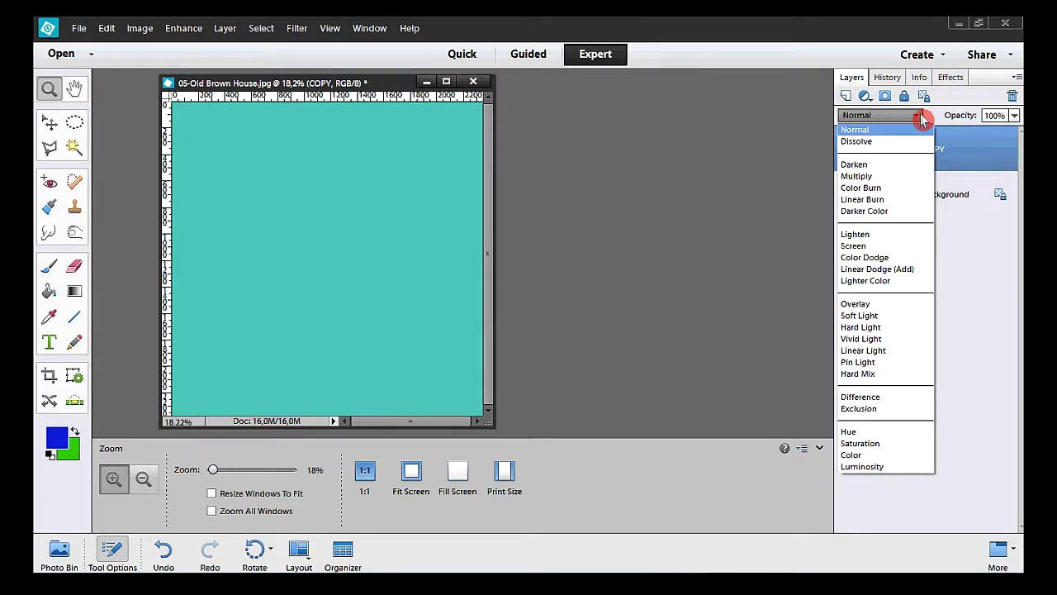
pyautogui.click(898, 339)
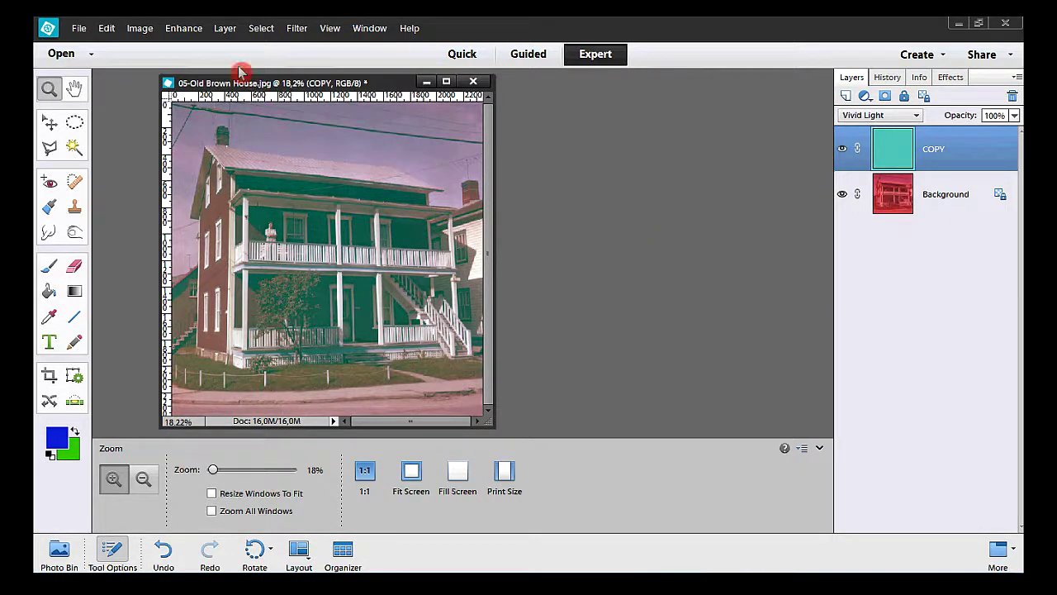
# - Merge the COPY layer down into the Background layer
pyautogui.click(225, 33)
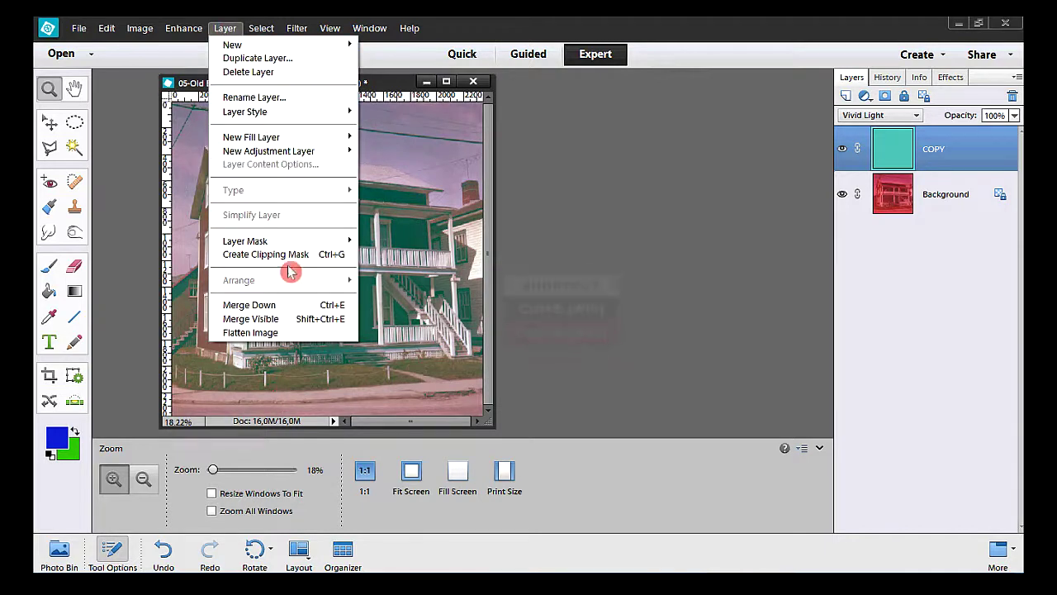
pyautogui.click(283, 307)
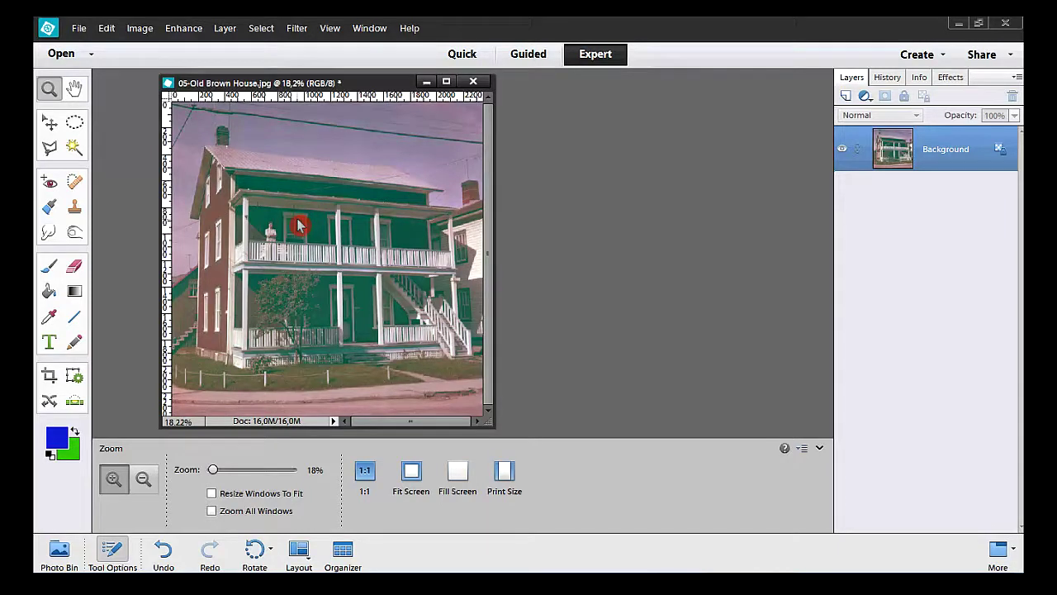
# - In Levels, set the Red channel's output highlights to 226 and apply it
pyautogui.click(195, 31)
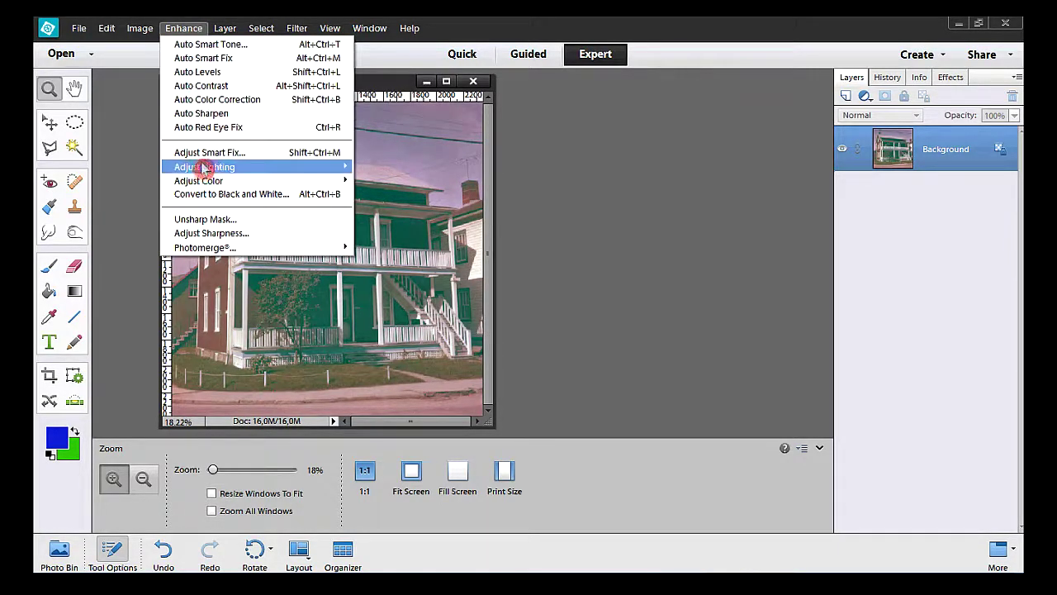
pyautogui.moveTo(206, 171)
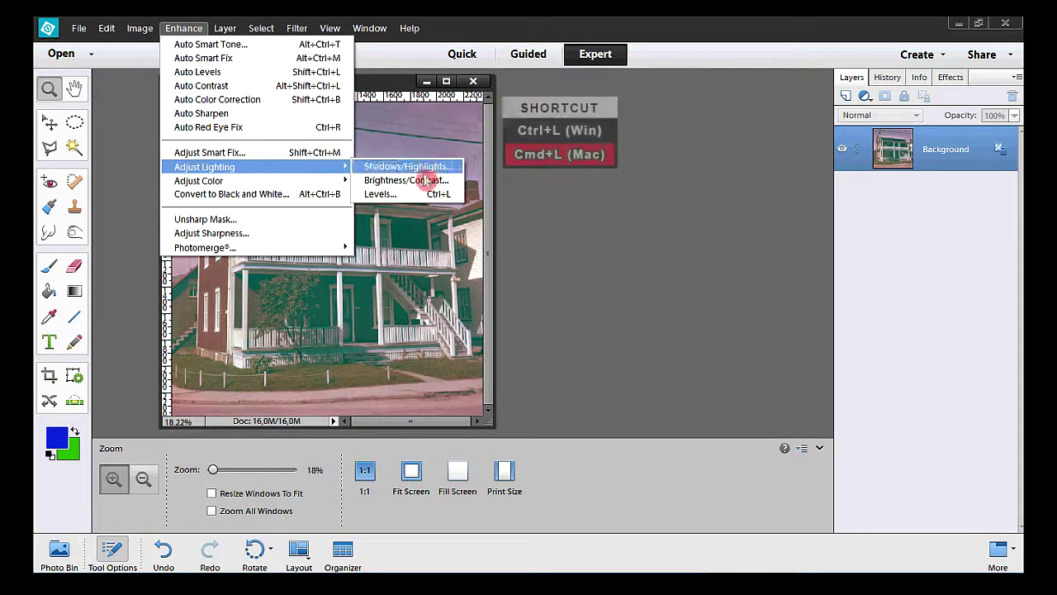
pyautogui.click(416, 199)
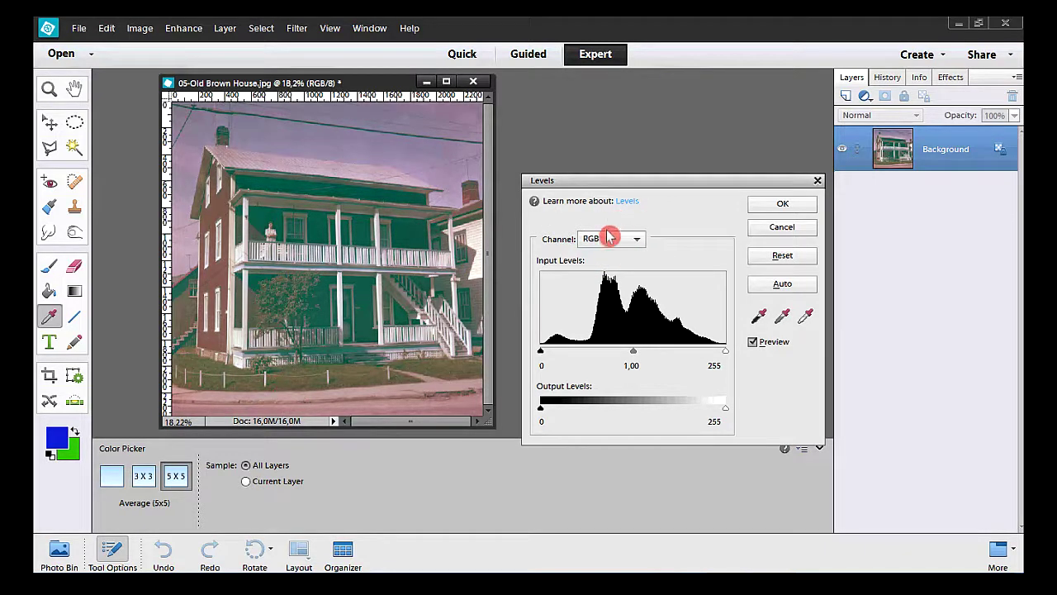
pyautogui.click(635, 241)
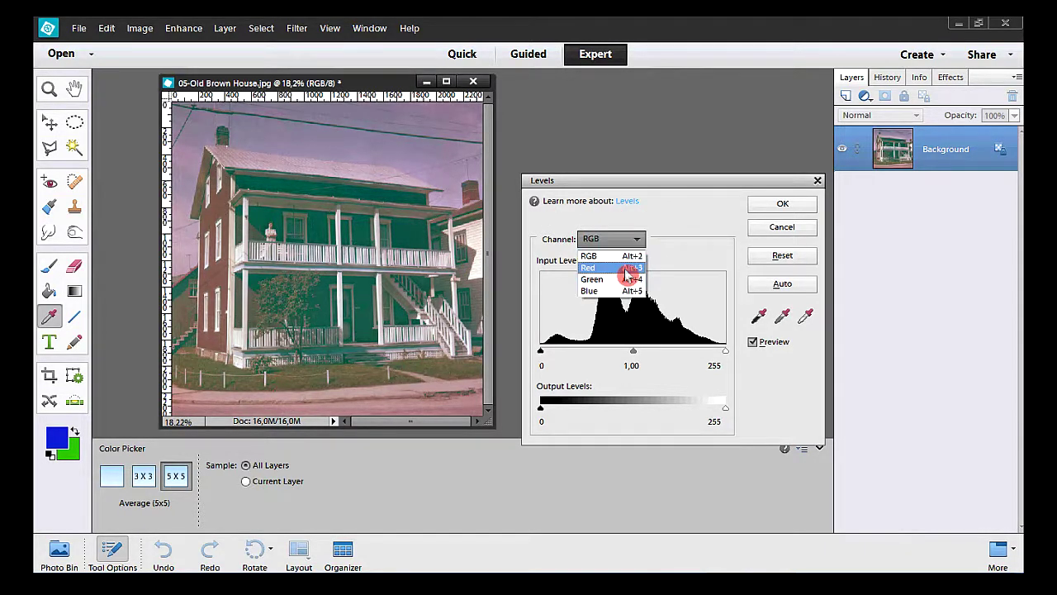
pyautogui.click(627, 269)
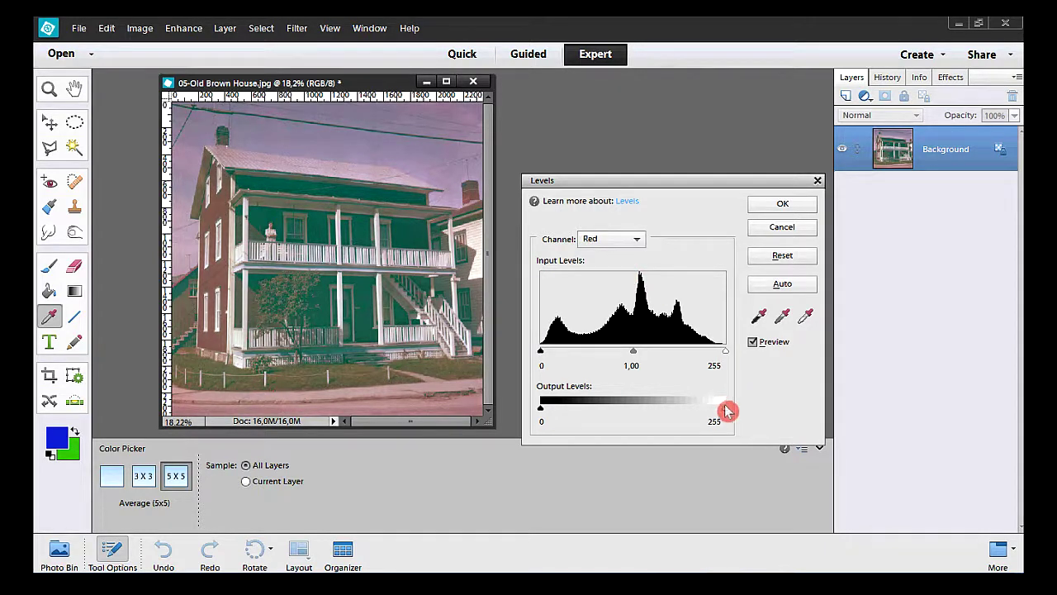
pyautogui.moveTo(725, 413)
pyautogui.mouseDown()
pyautogui.moveTo(642, 413)
pyautogui.moveTo(708, 413)
pyautogui.mouseUp()
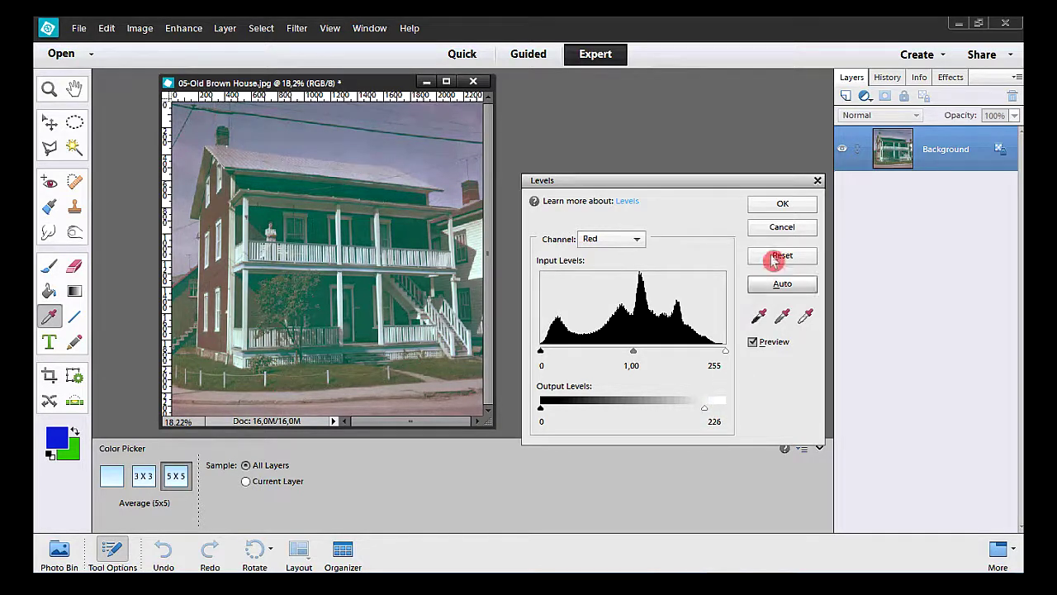
pyautogui.click(782, 208)
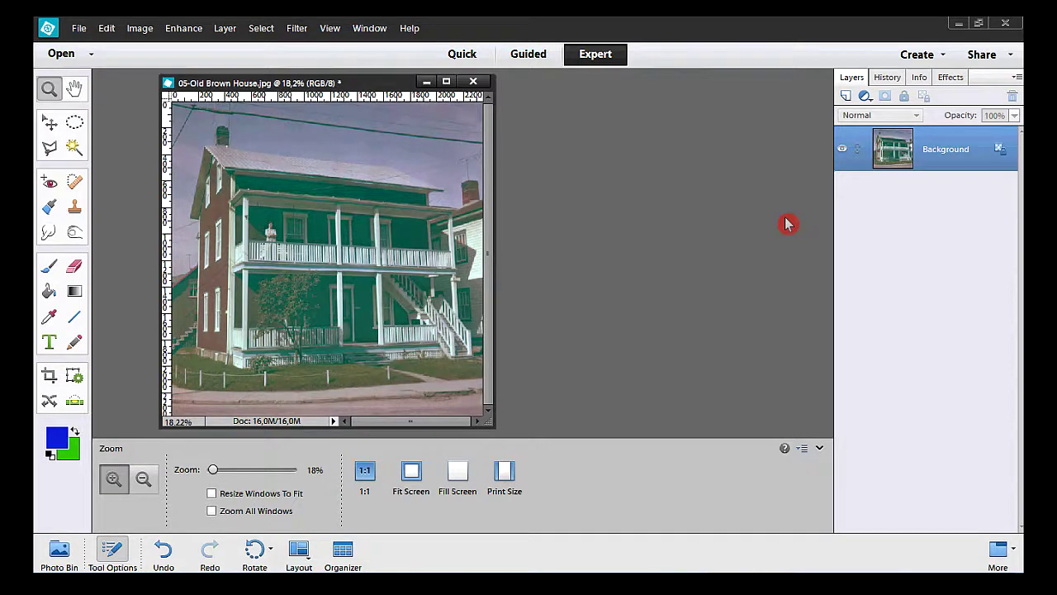
# - Apply Levels with the RGB midtone input slider moved to 0,69
pyautogui.click(183, 29)
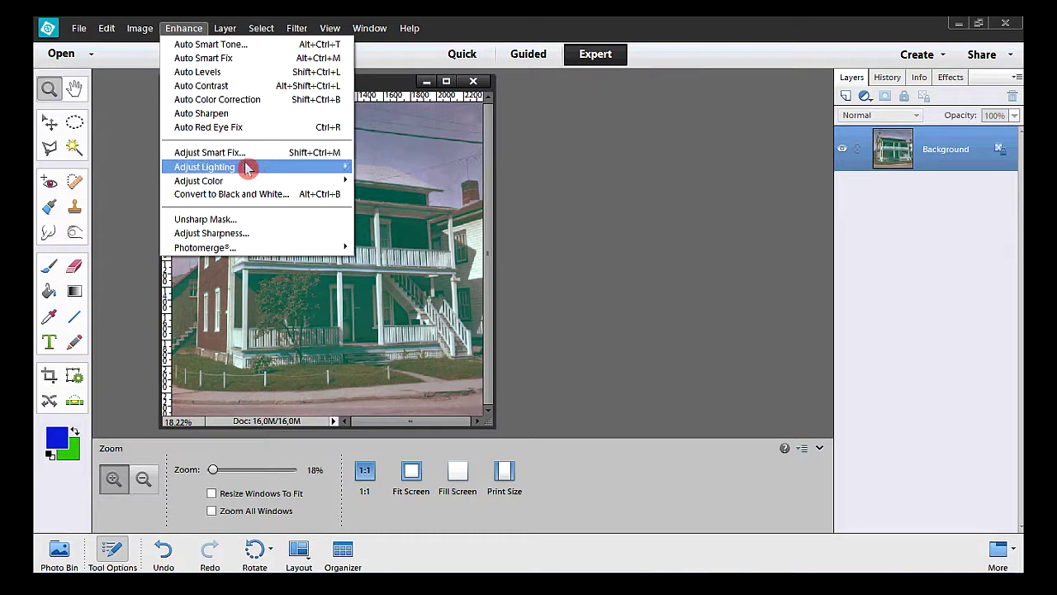
pyautogui.moveTo(306, 166)
pyautogui.click(408, 193)
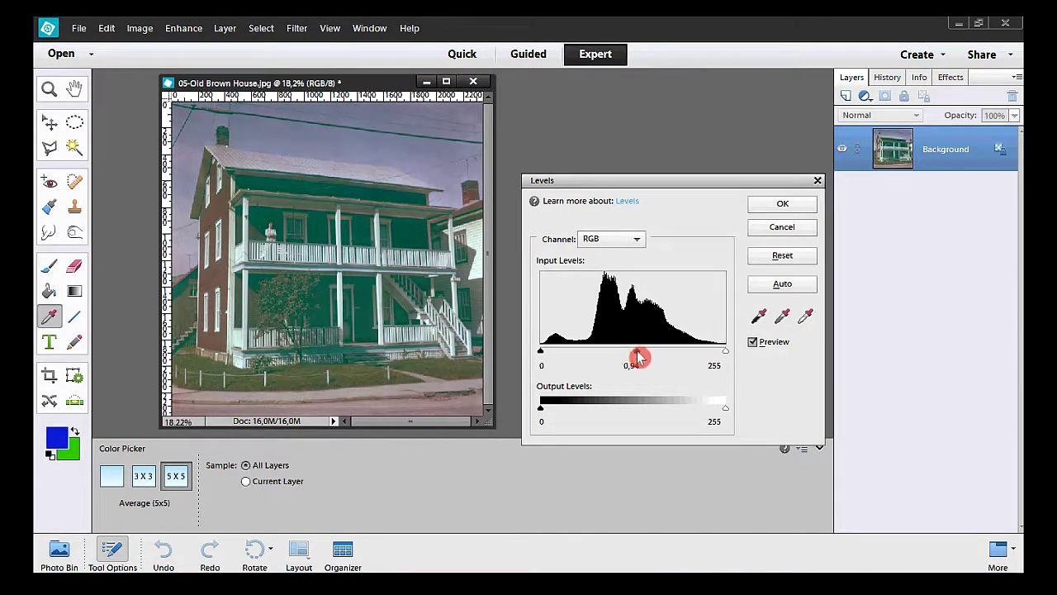
pyautogui.moveTo(639, 357); pyautogui.dragTo(661, 355)
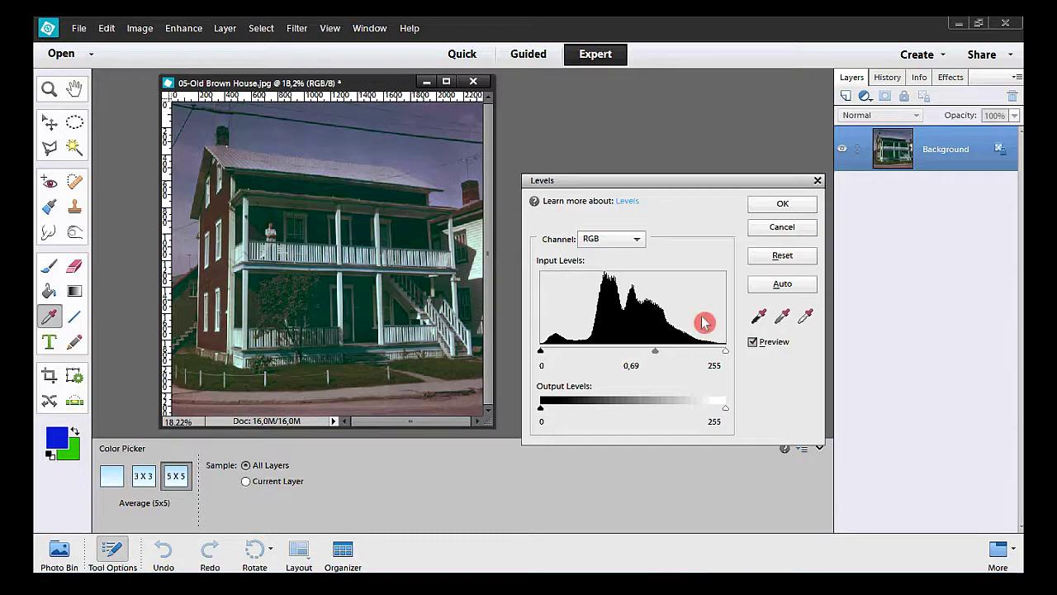
pyautogui.click(778, 208)
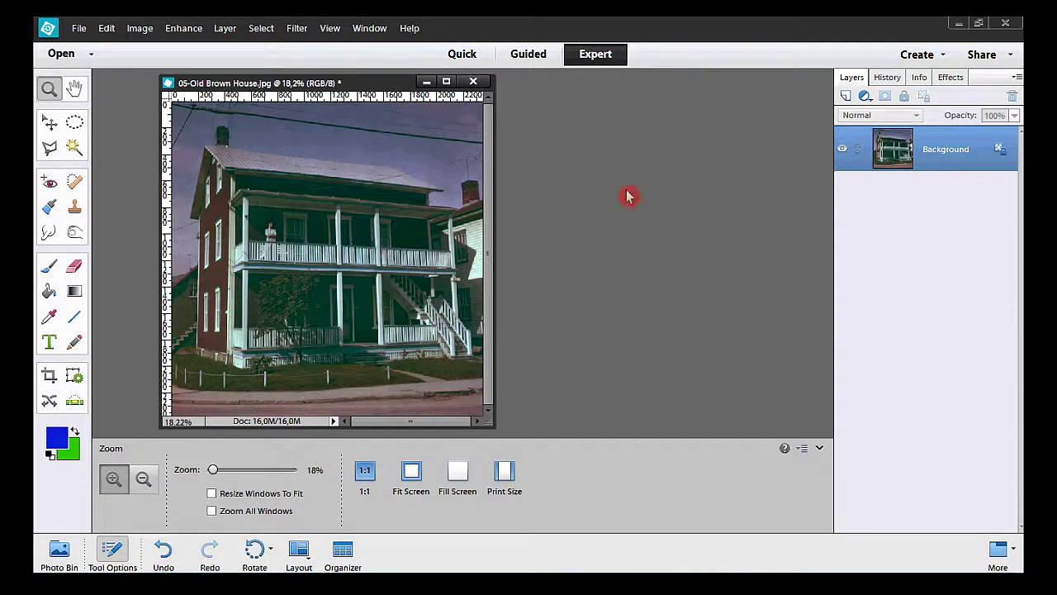
# - Apply another Levels pass, settling the RGB midtone input at 0,97
pyautogui.click(182, 30)
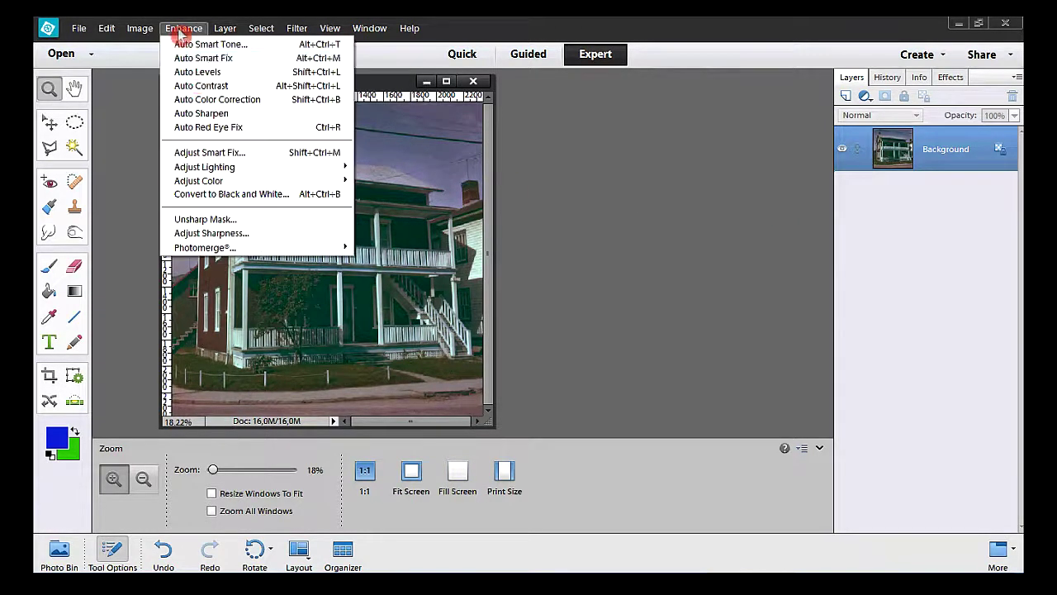
pyautogui.moveTo(248, 169)
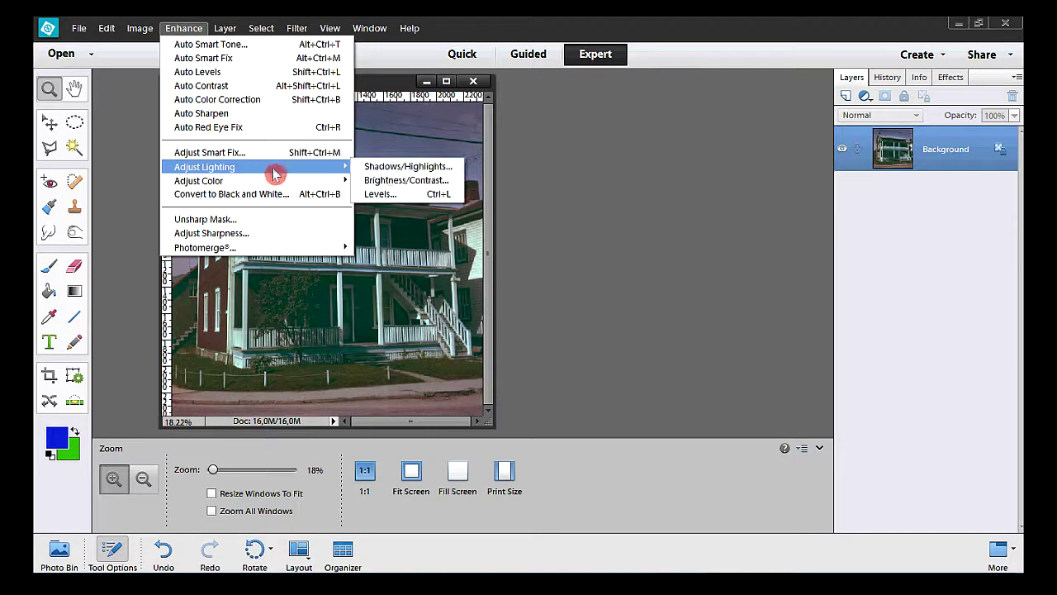
pyautogui.click(419, 197)
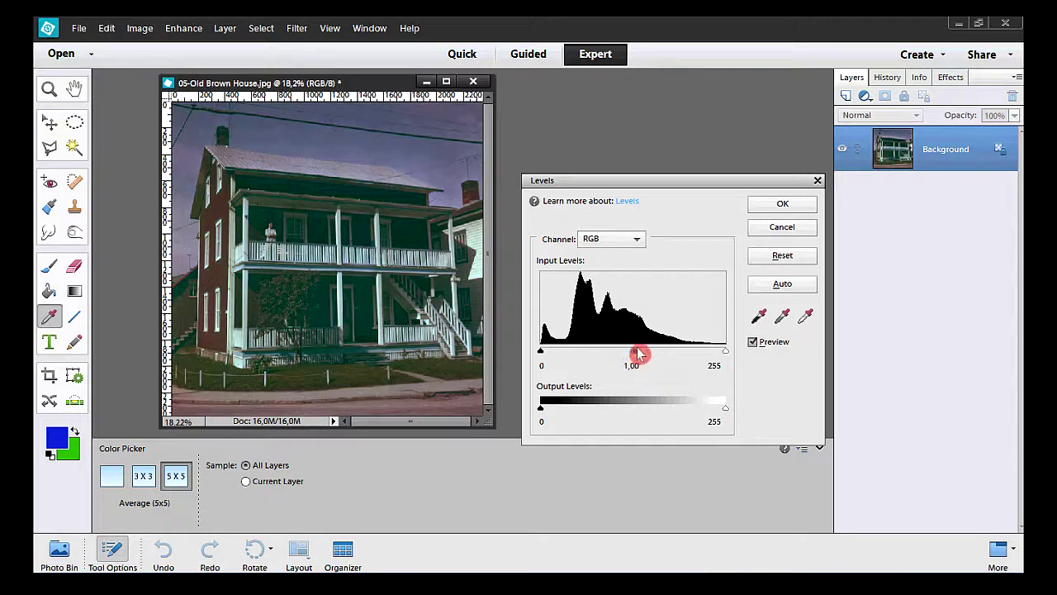
pyautogui.moveTo(638, 354); pyautogui.dragTo(650, 353)
pyautogui.moveTo(655, 353)
pyautogui.mouseDown()
pyautogui.moveTo(614, 357)
pyautogui.moveTo(647, 351)
pyautogui.mouseUp()
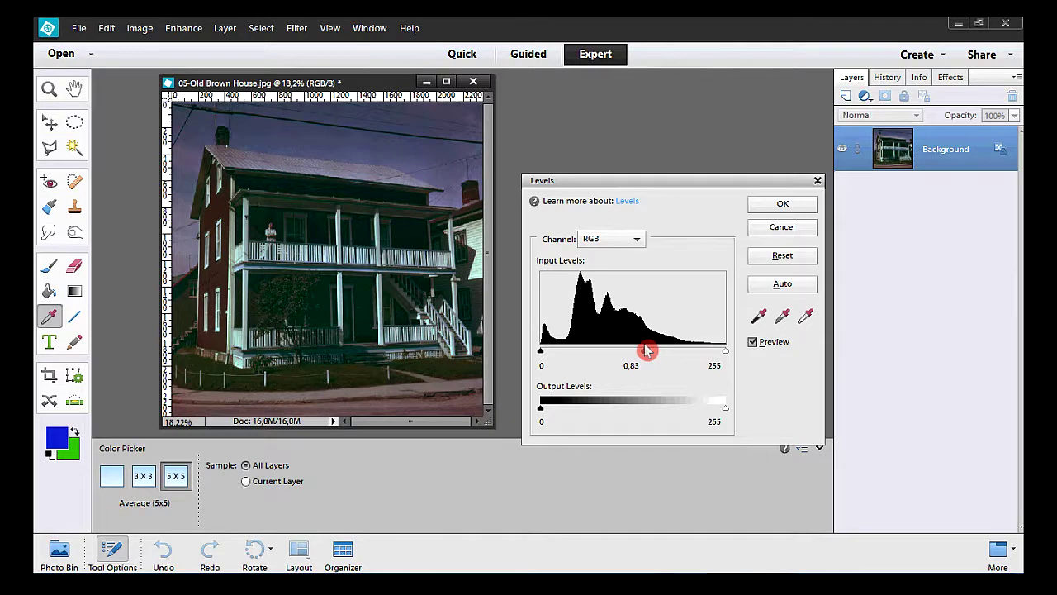
pyautogui.moveTo(646, 350); pyautogui.dragTo(637, 353)
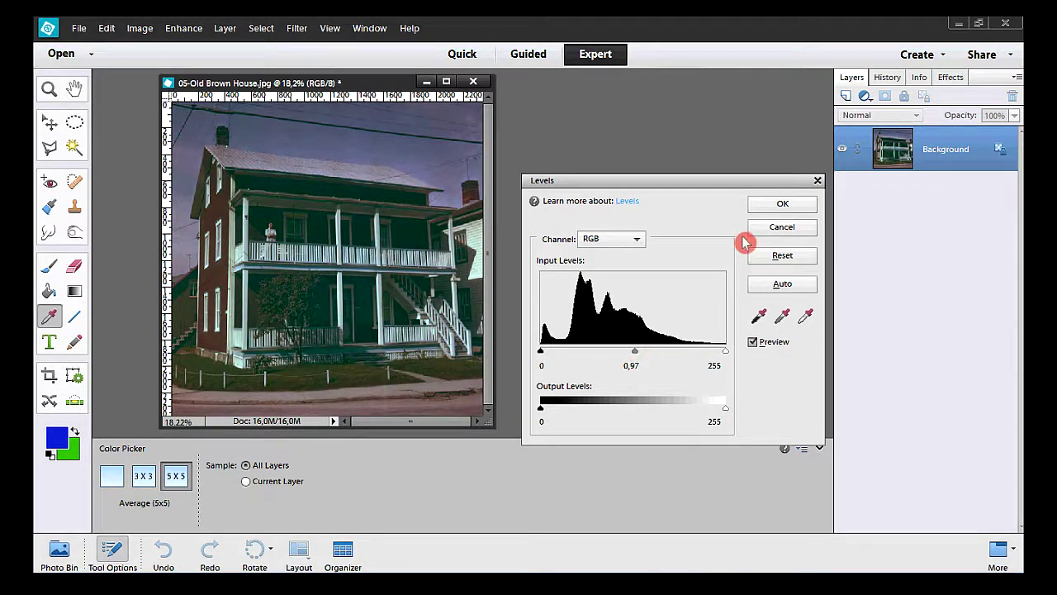
pyautogui.click(761, 207)
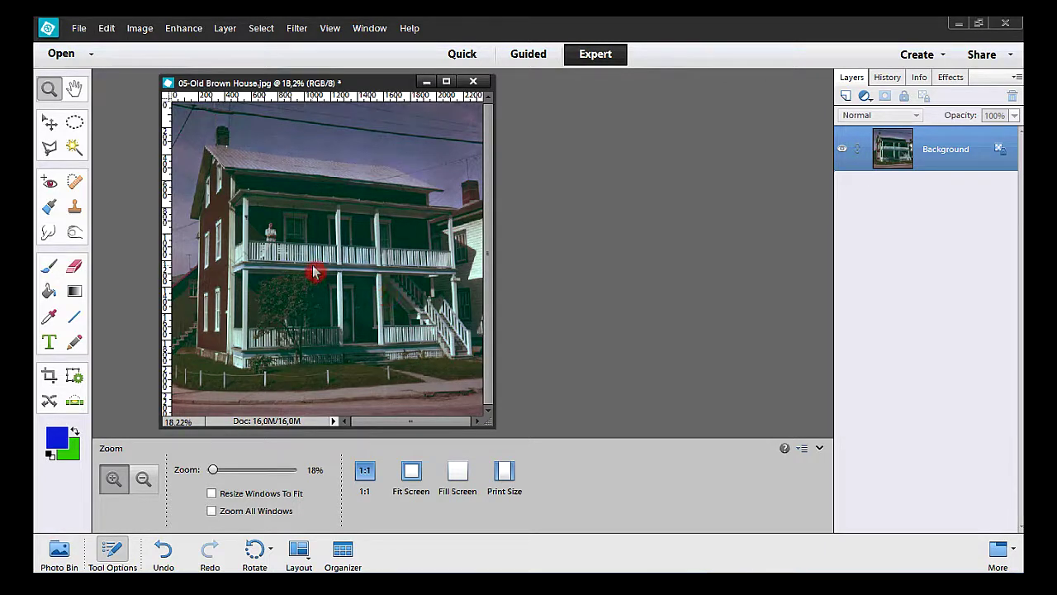
# - Zoom in on the porch and sample its dark green wall as the foreground colour (5x5 average)
pyautogui.moveTo(312, 267); pyautogui.dragTo(435, 364)
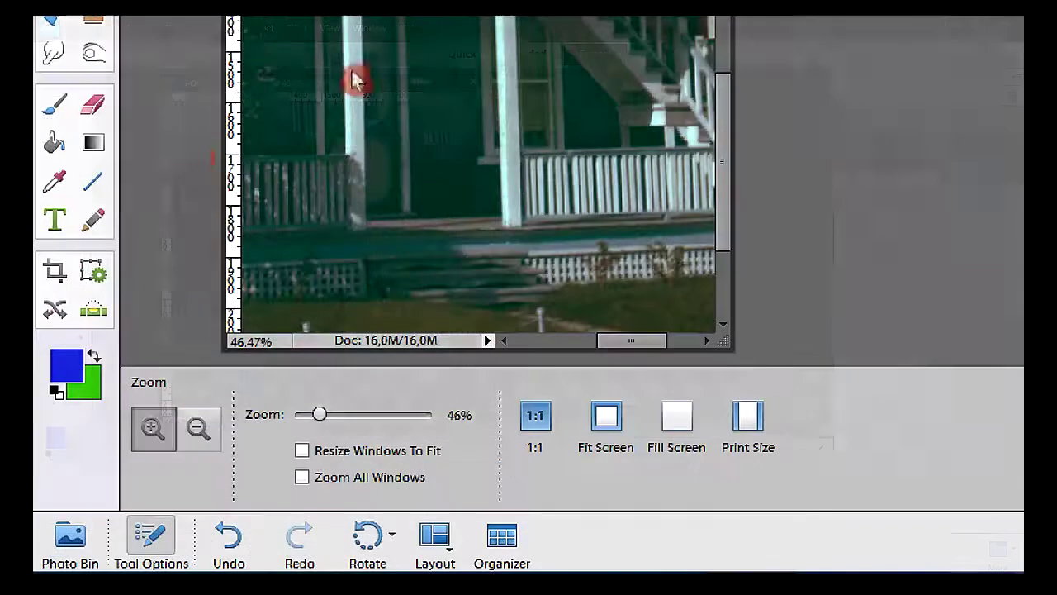
pyautogui.click(55, 188)
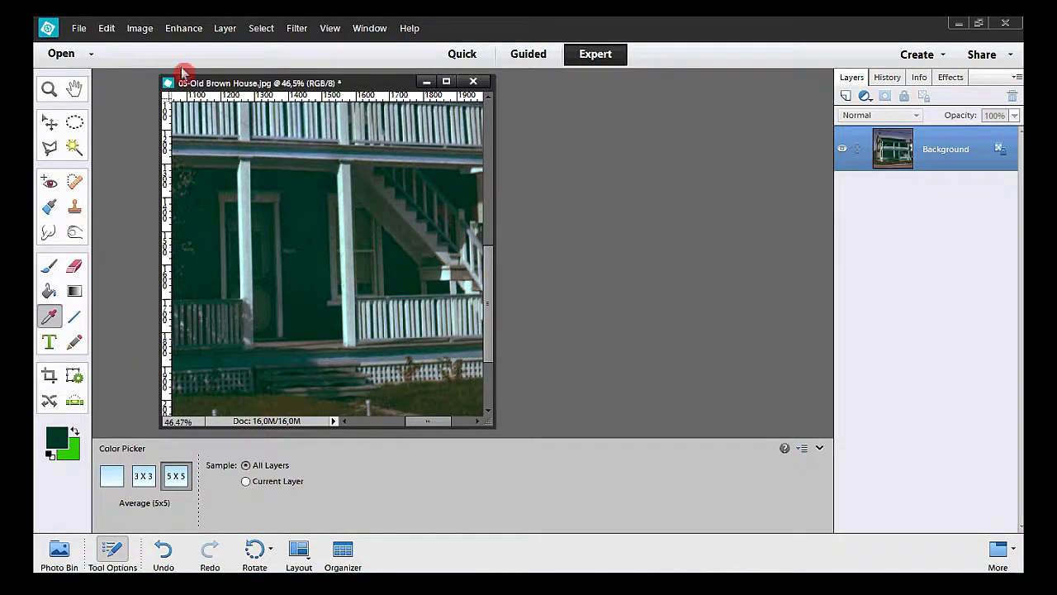
# - Apply Replace Color with fuzziness 34 and lightness -33 to darken the green porch walls
pyautogui.click(181, 29)
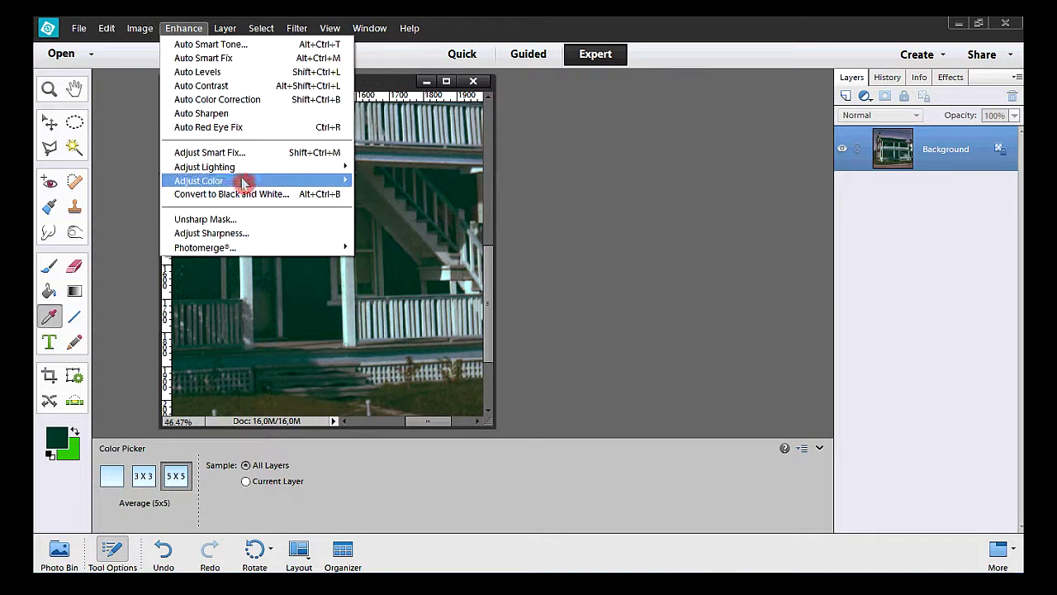
pyautogui.moveTo(248, 179)
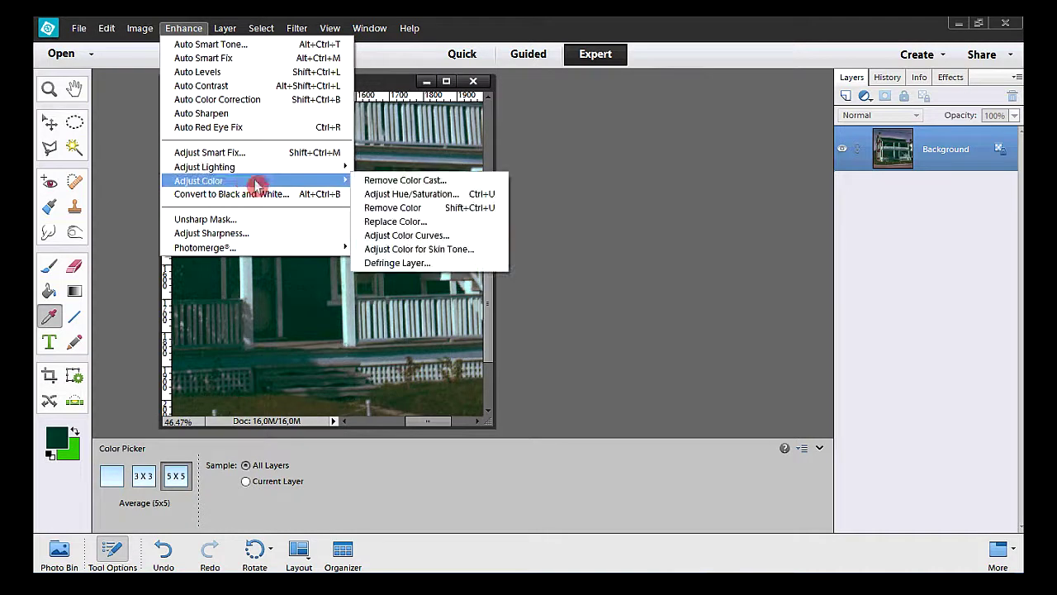
pyautogui.click(456, 225)
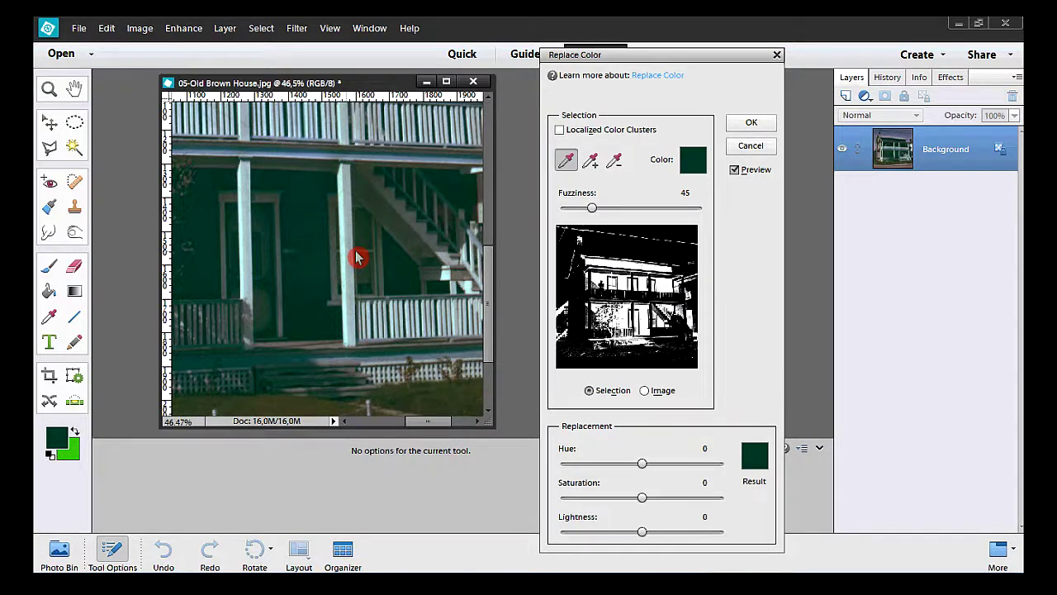
pyautogui.moveTo(597, 211)
pyautogui.mouseDown()
pyautogui.moveTo(659, 212)
pyautogui.moveTo(562, 214)
pyautogui.moveTo(586, 215)
pyautogui.mouseUp()
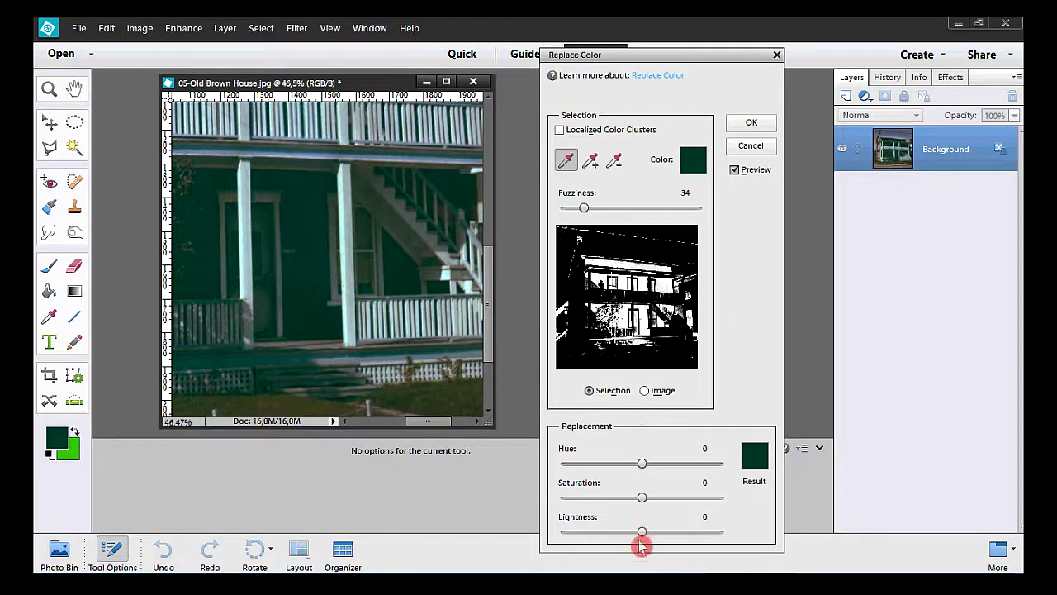
pyautogui.moveTo(642, 532)
pyautogui.mouseDown()
pyautogui.moveTo(562, 542)
pyautogui.moveTo(691, 533)
pyautogui.moveTo(624, 538)
pyautogui.mouseUp()
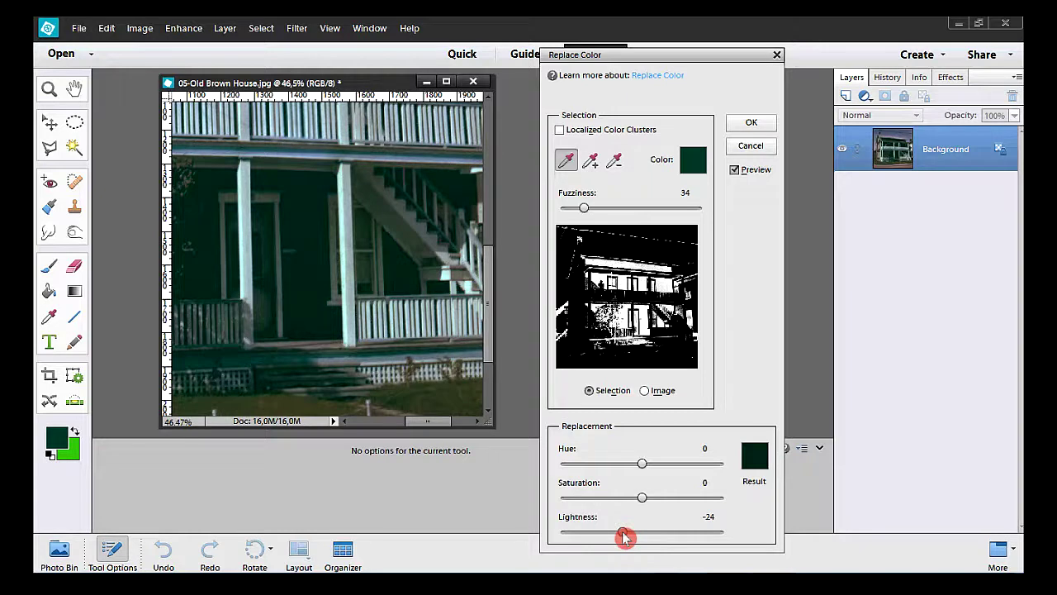
pyautogui.moveTo(624, 537); pyautogui.dragTo(616, 537)
pyautogui.moveTo(617, 538); pyautogui.dragTo(619, 537)
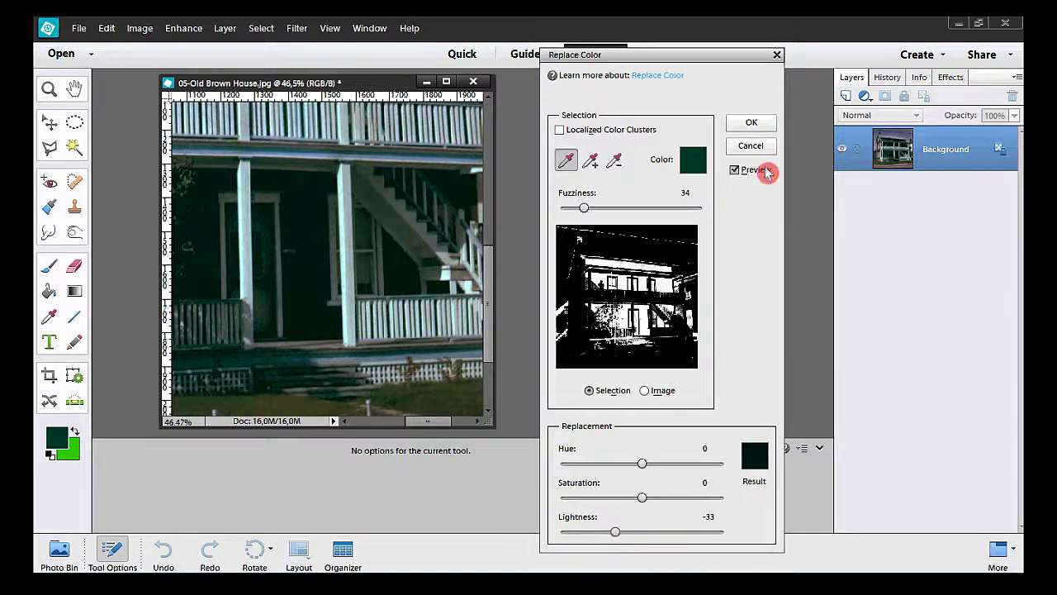
pyautogui.click(753, 126)
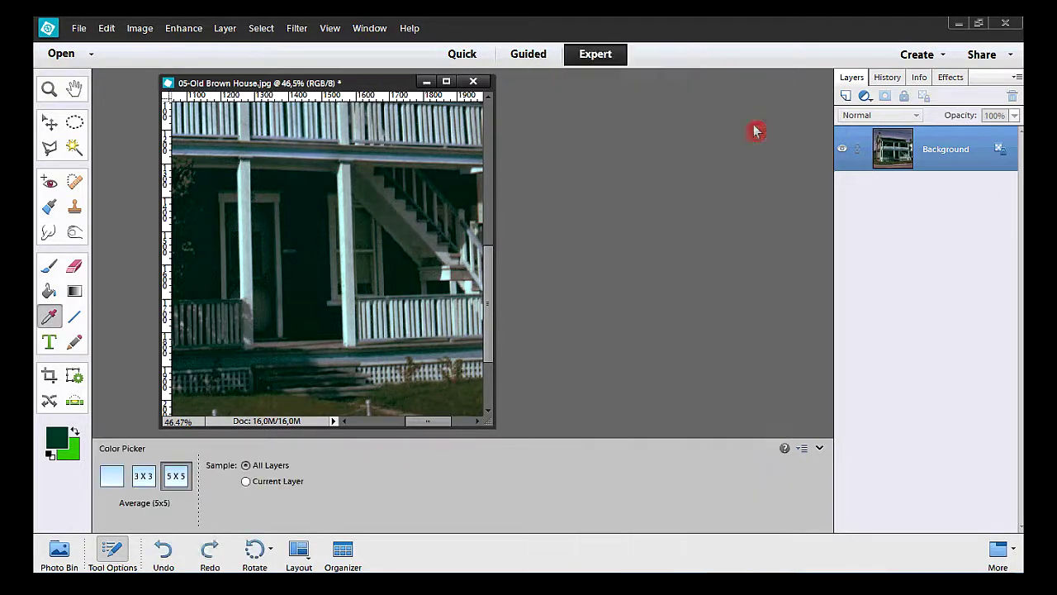
# - Fit the whole photo in the window and apply Levels with the white input level at 204
pyautogui.doubleClick(75, 89)
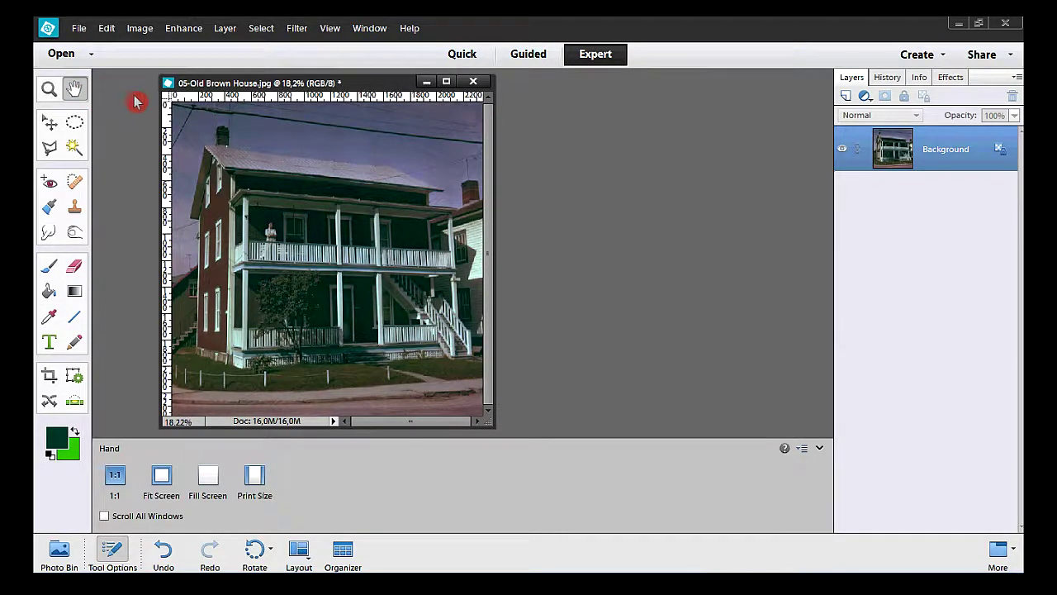
pyautogui.click(183, 28)
pyautogui.moveTo(217, 166)
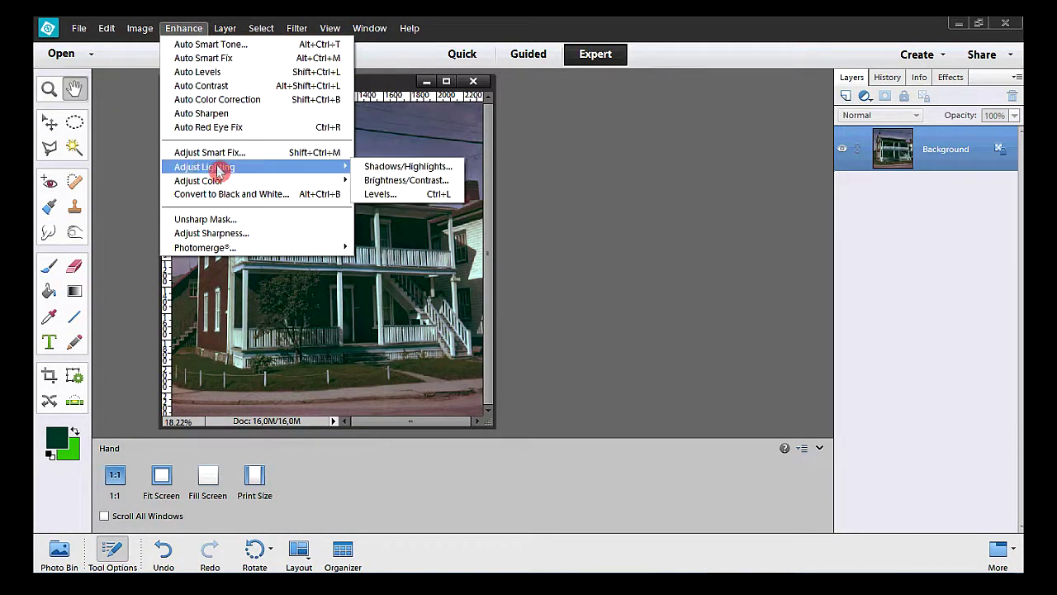
pyautogui.click(420, 195)
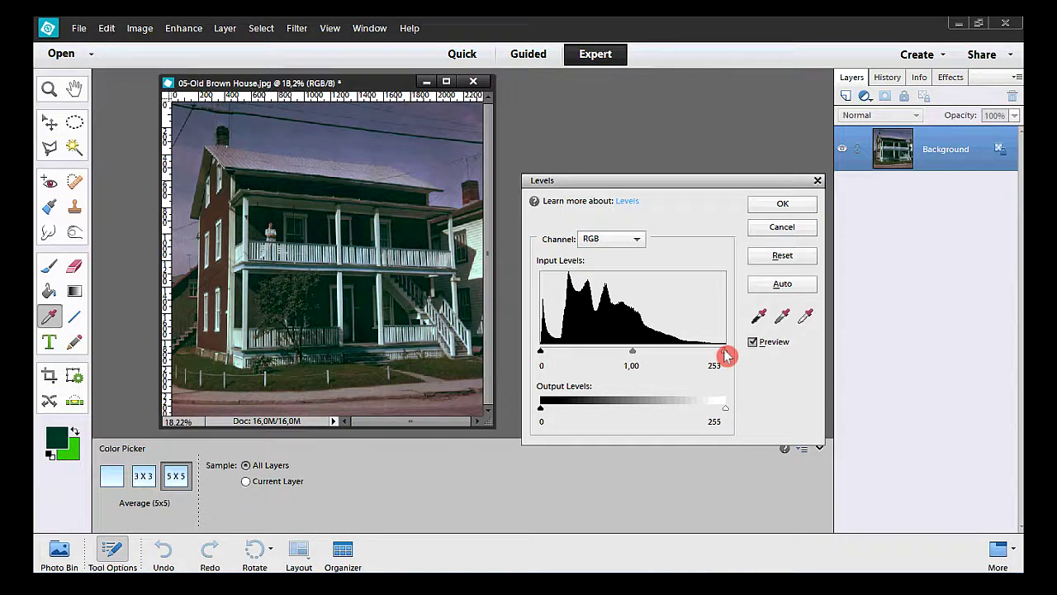
pyautogui.moveTo(726, 355); pyautogui.dragTo(685, 349)
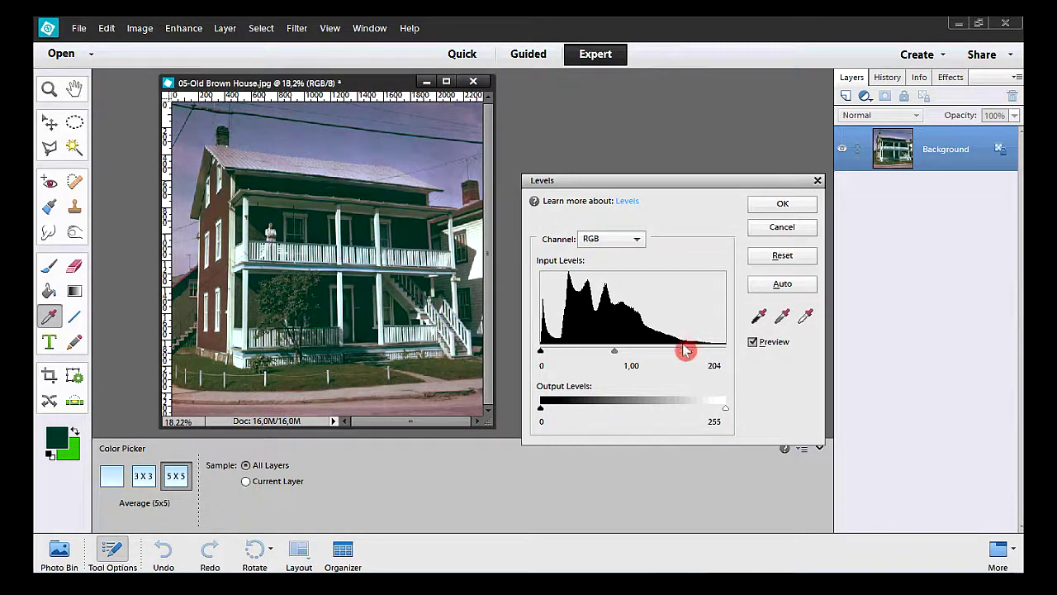
pyautogui.click(782, 207)
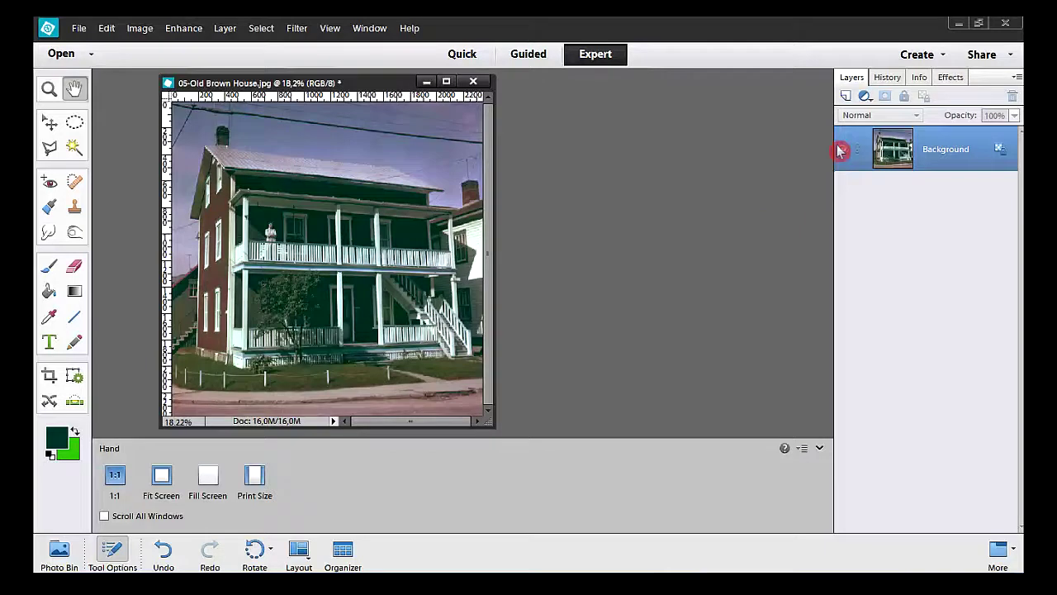
# - In History, step from the original red scan through the duplicate, inversion, average, blending and merge
pyautogui.click(889, 84)
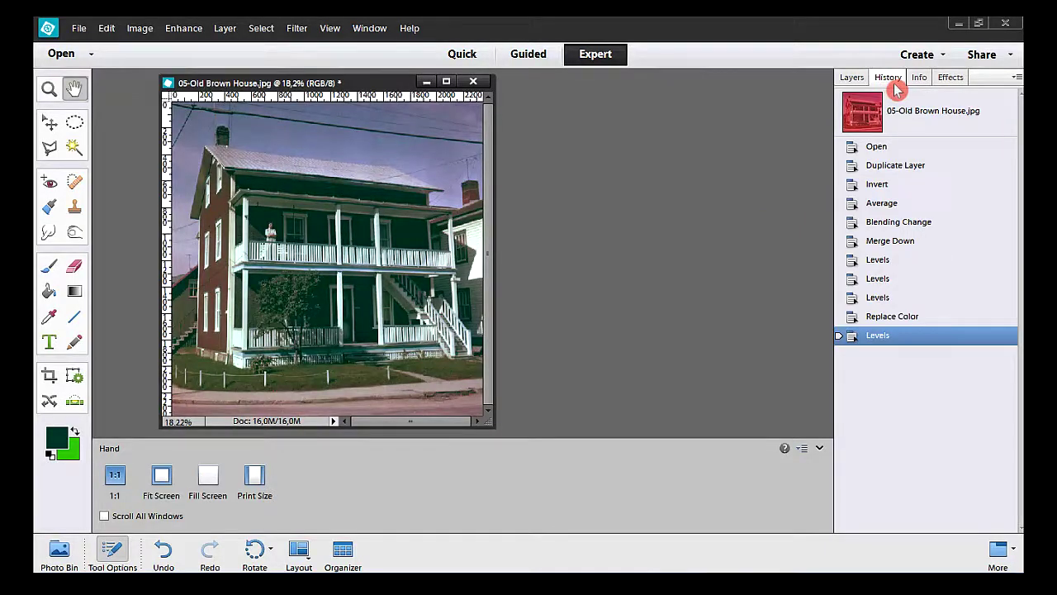
pyautogui.click(891, 153)
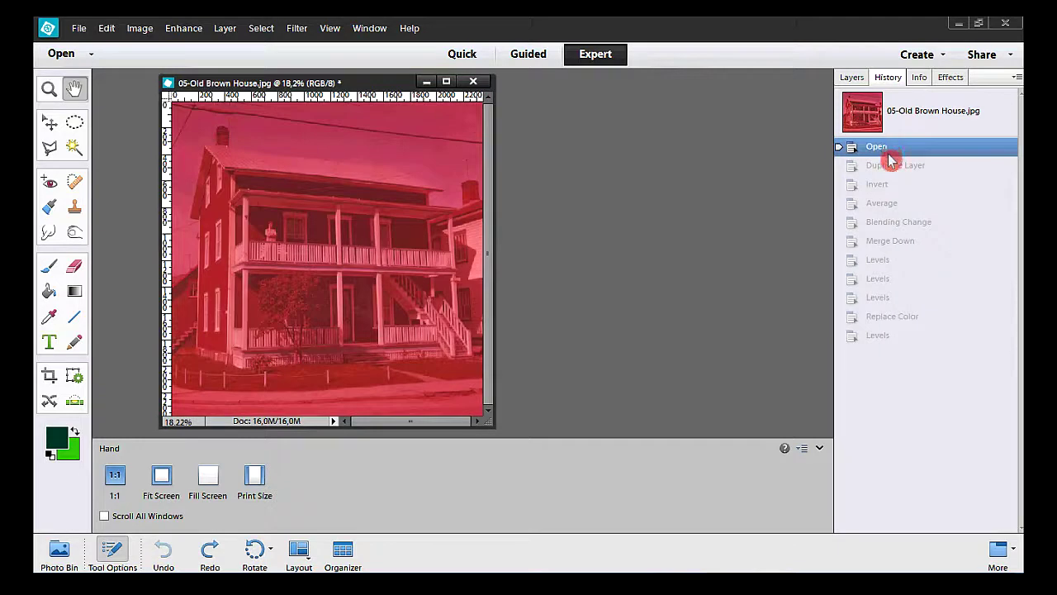
pyautogui.click(896, 167)
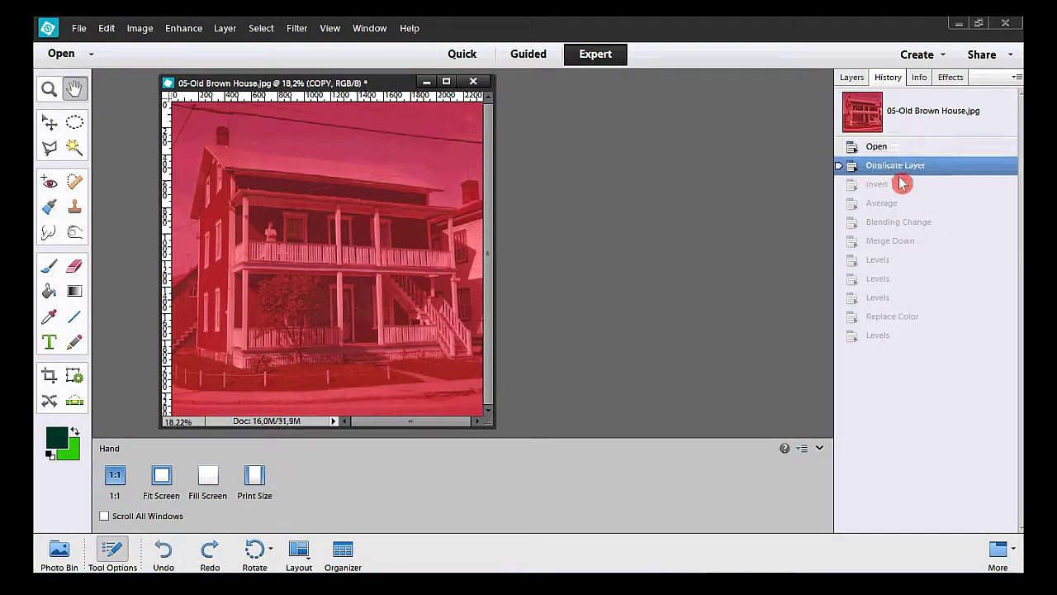
pyautogui.click(899, 185)
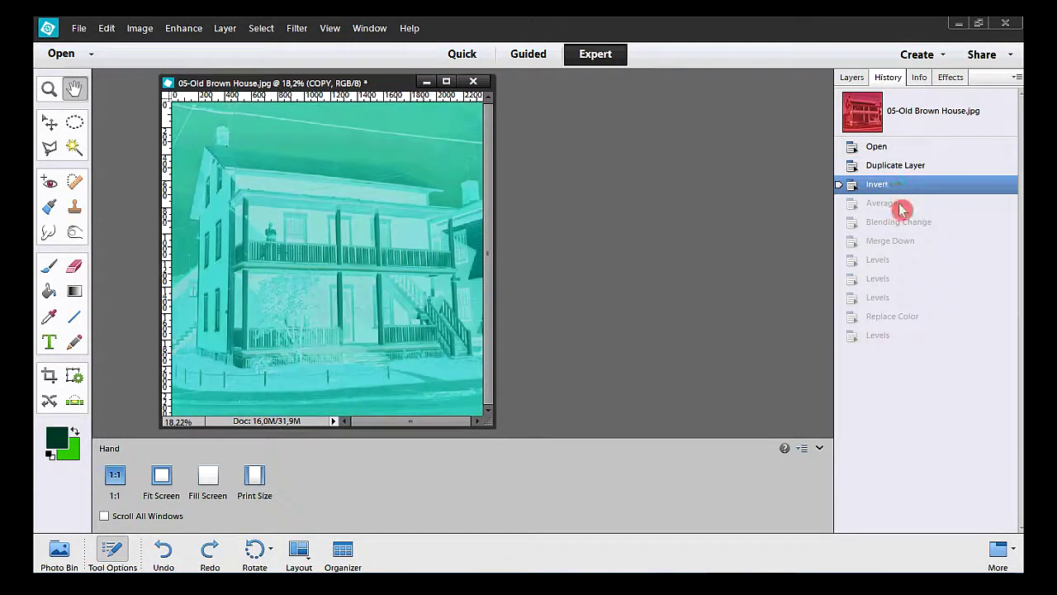
pyautogui.click(901, 206)
pyautogui.click(906, 224)
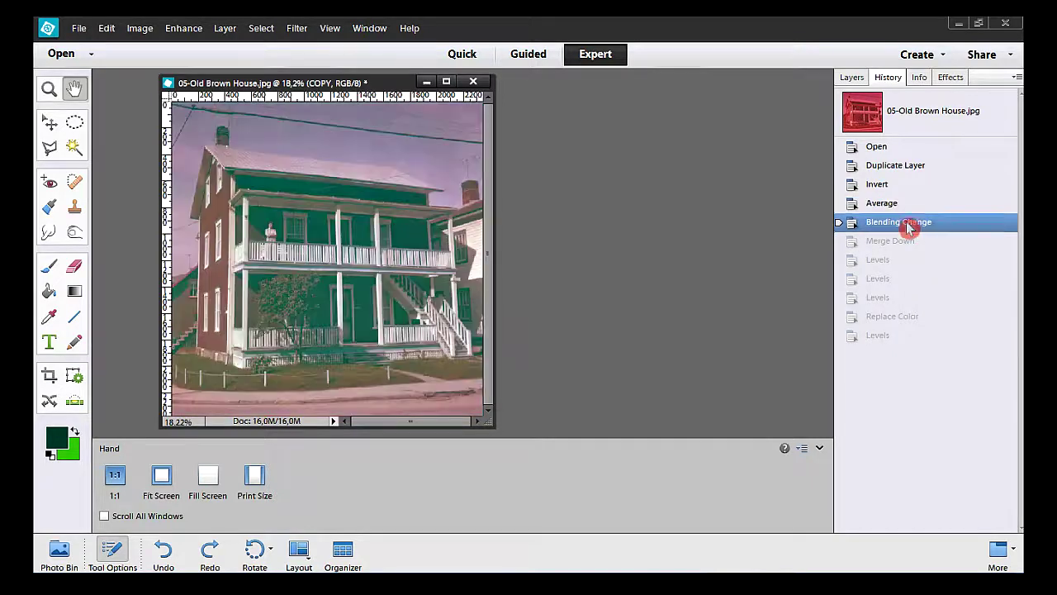
pyautogui.click(908, 242)
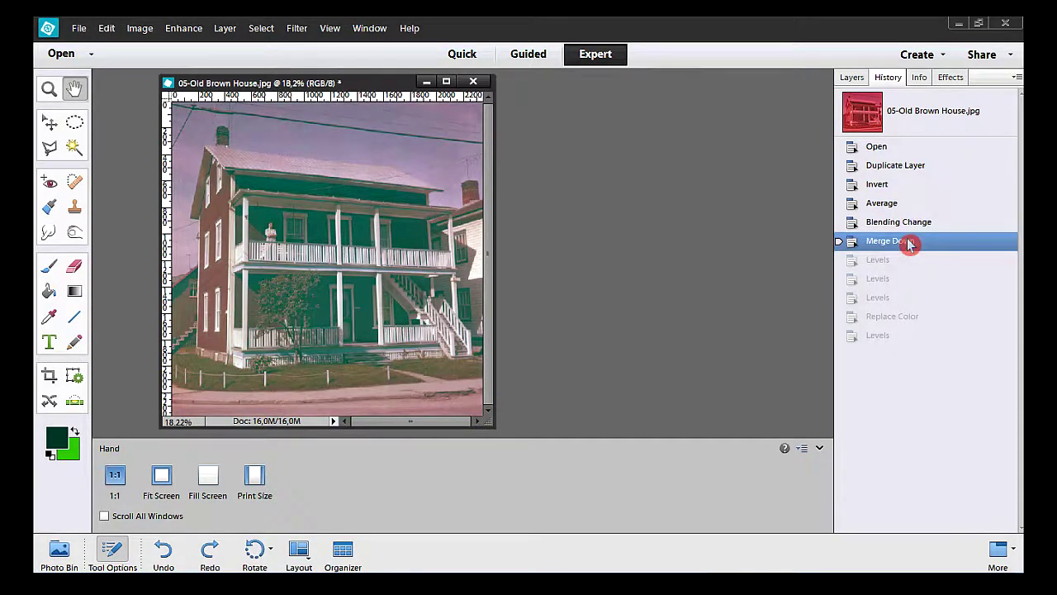
# - Review the three Levels corrections and porch darkening, compare with the original, and return to the final state
pyautogui.click(908, 263)
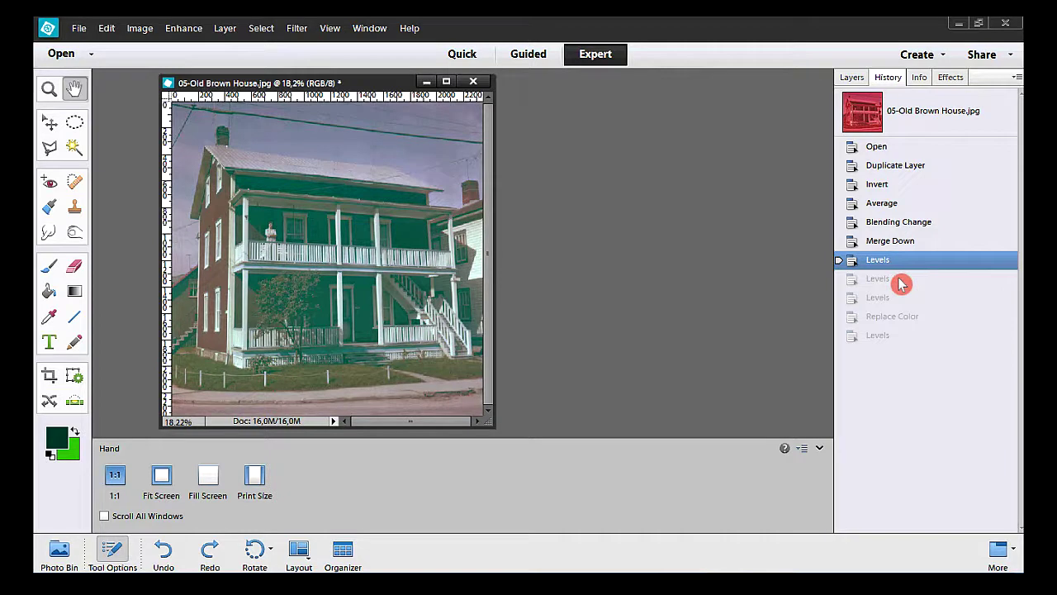
pyautogui.click(900, 281)
pyautogui.click(895, 301)
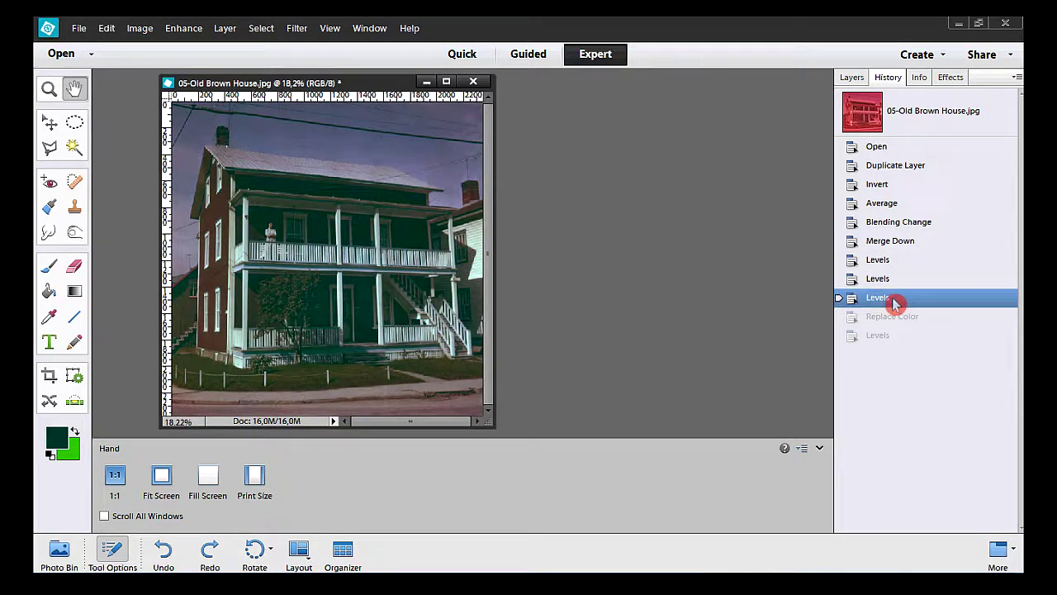
pyautogui.click(897, 320)
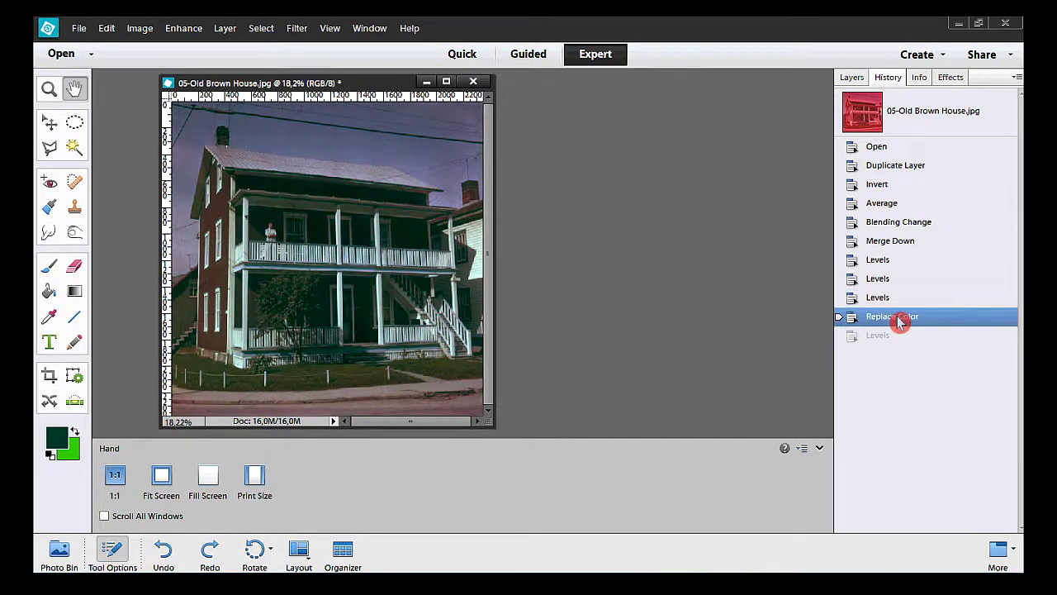
pyautogui.click(886, 339)
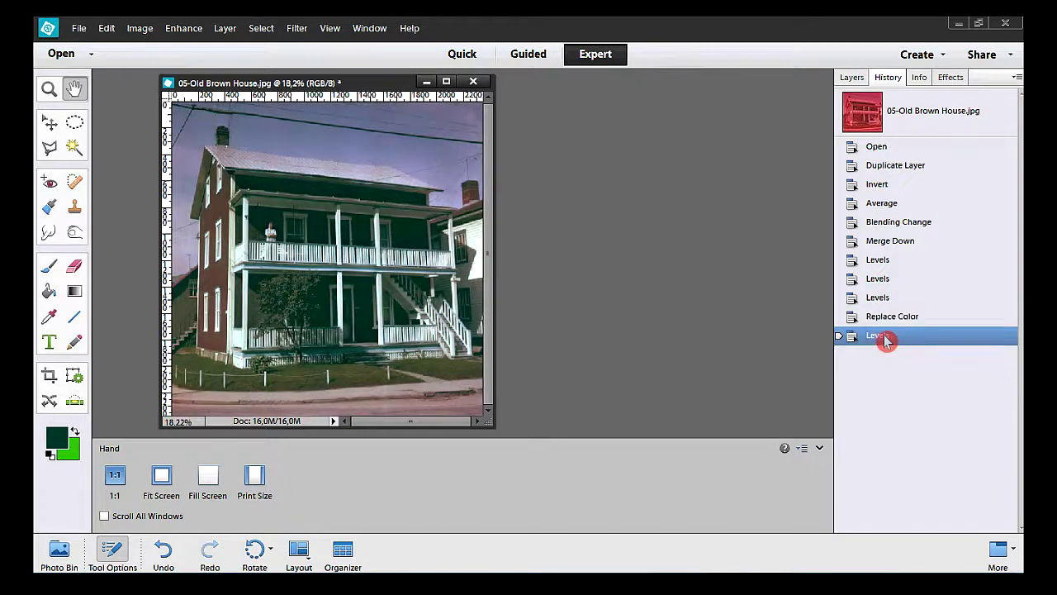
pyautogui.click(939, 120)
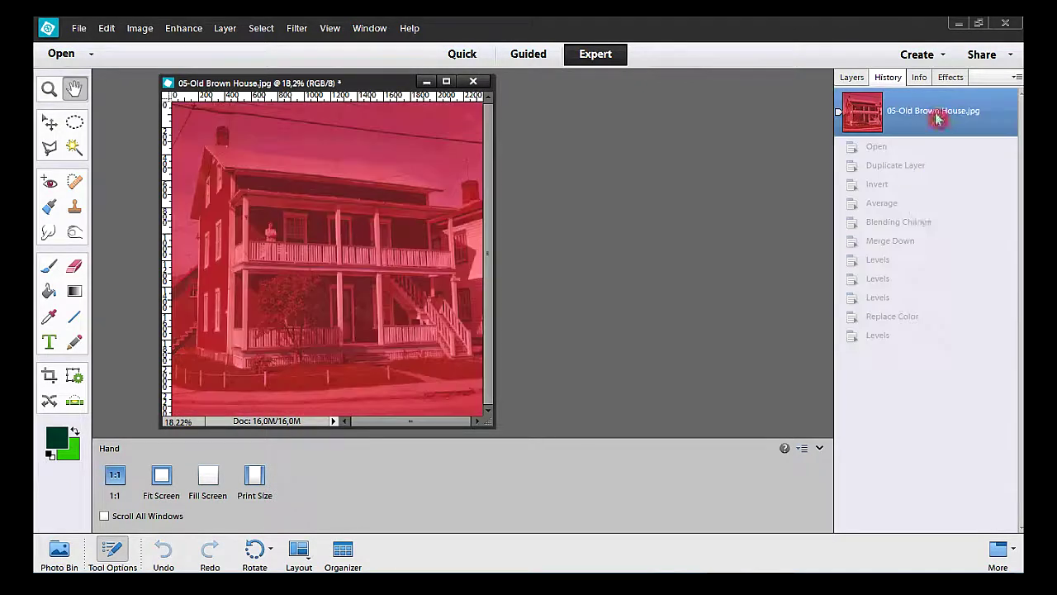
pyautogui.click(918, 338)
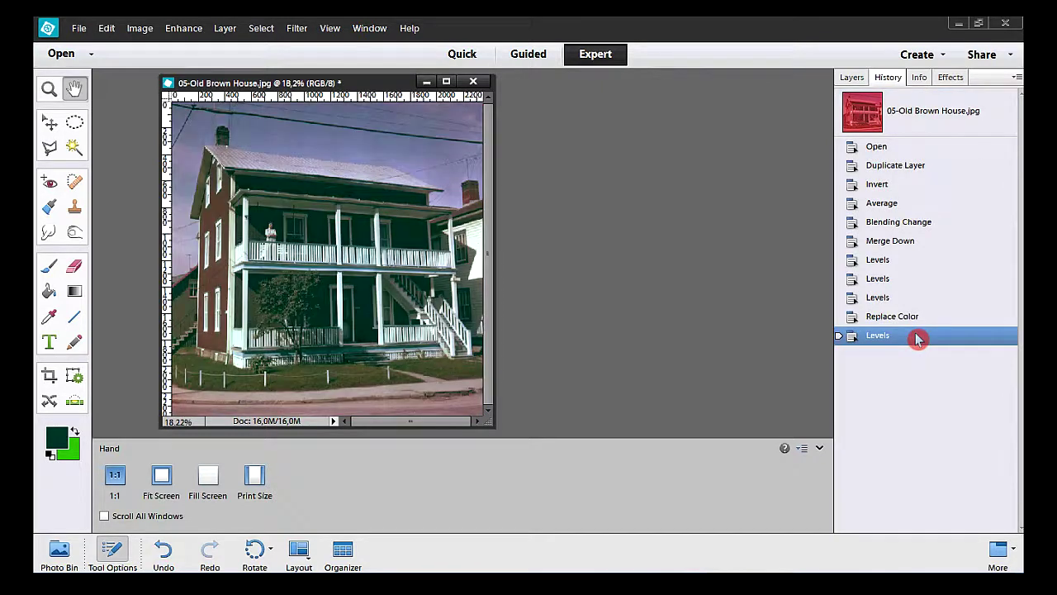